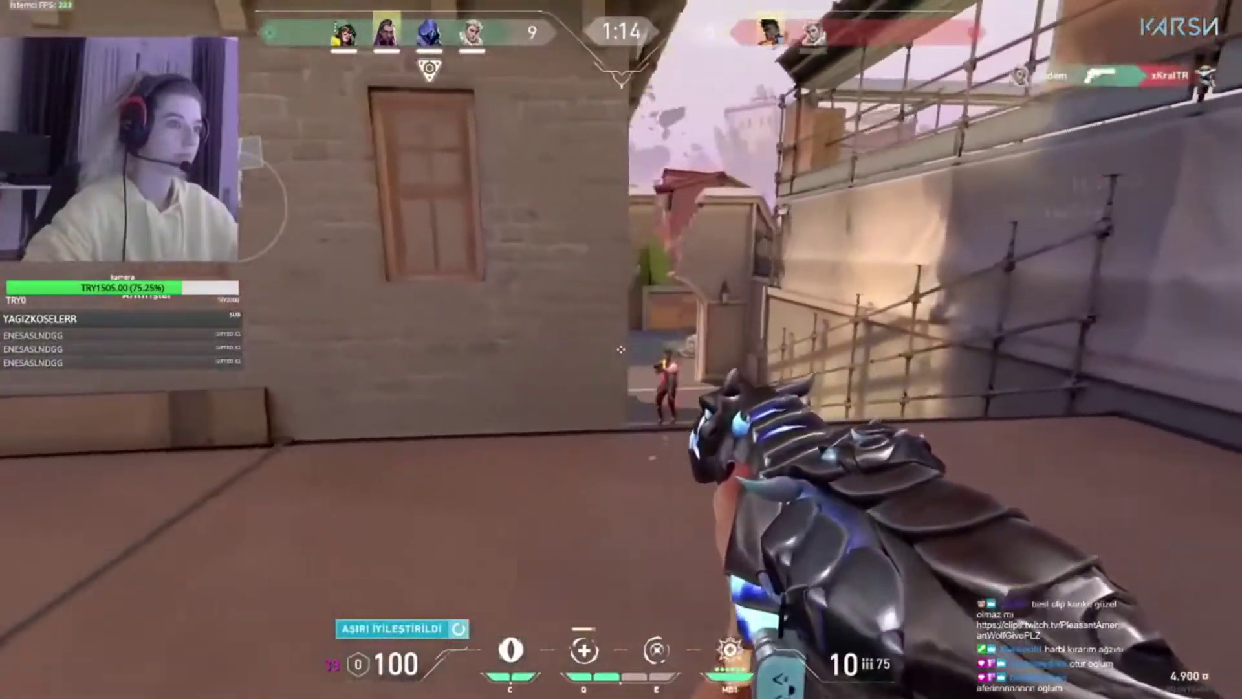
{"action": "key", "text": "3"}
{"action": "key", "text": "1"}
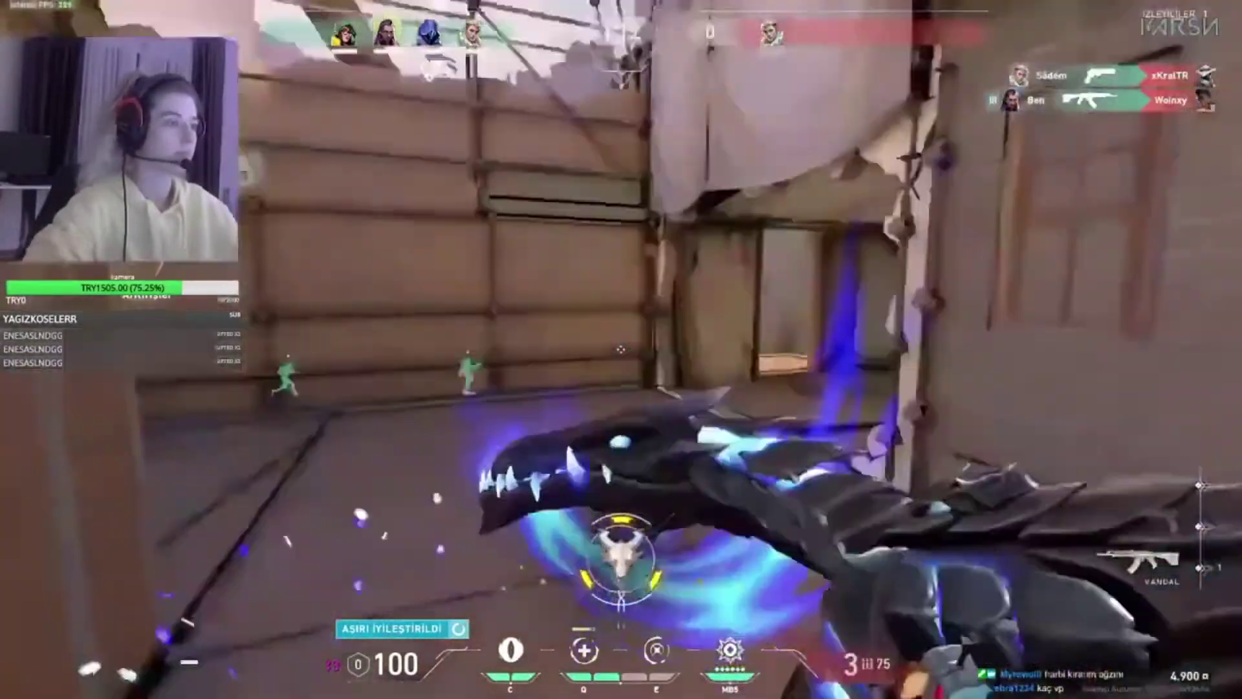
{"action": "key", "text": "r"}
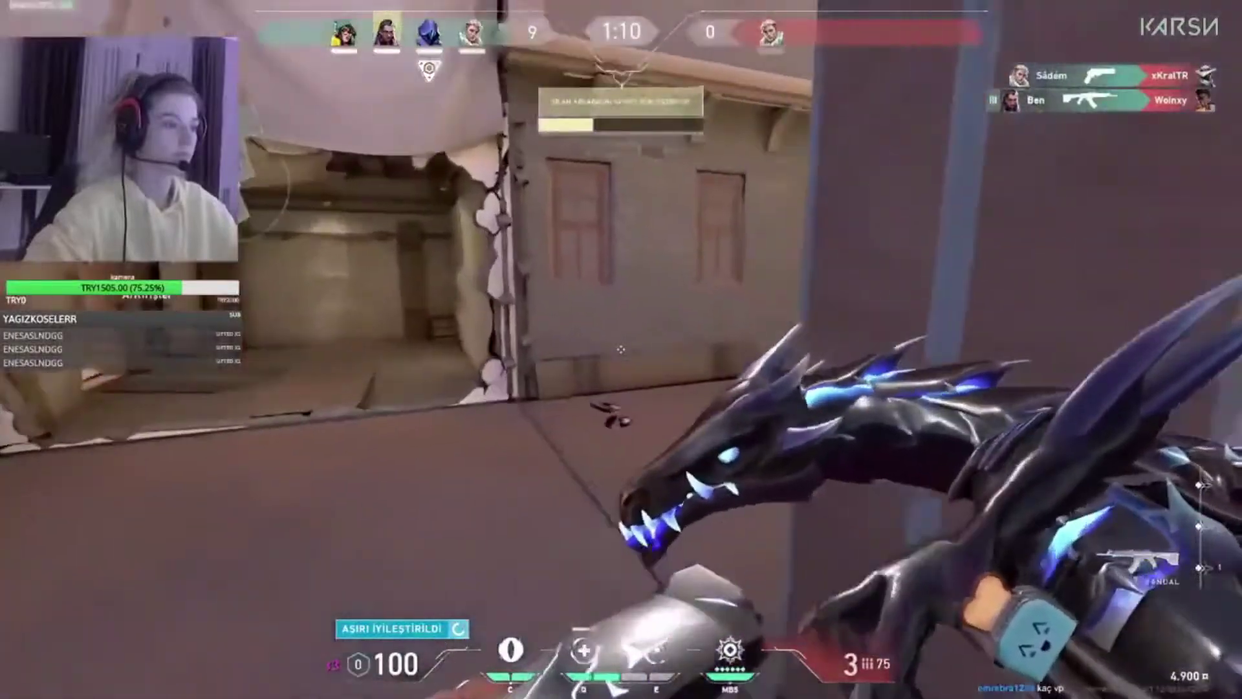
{"action": "key", "text": "c"}
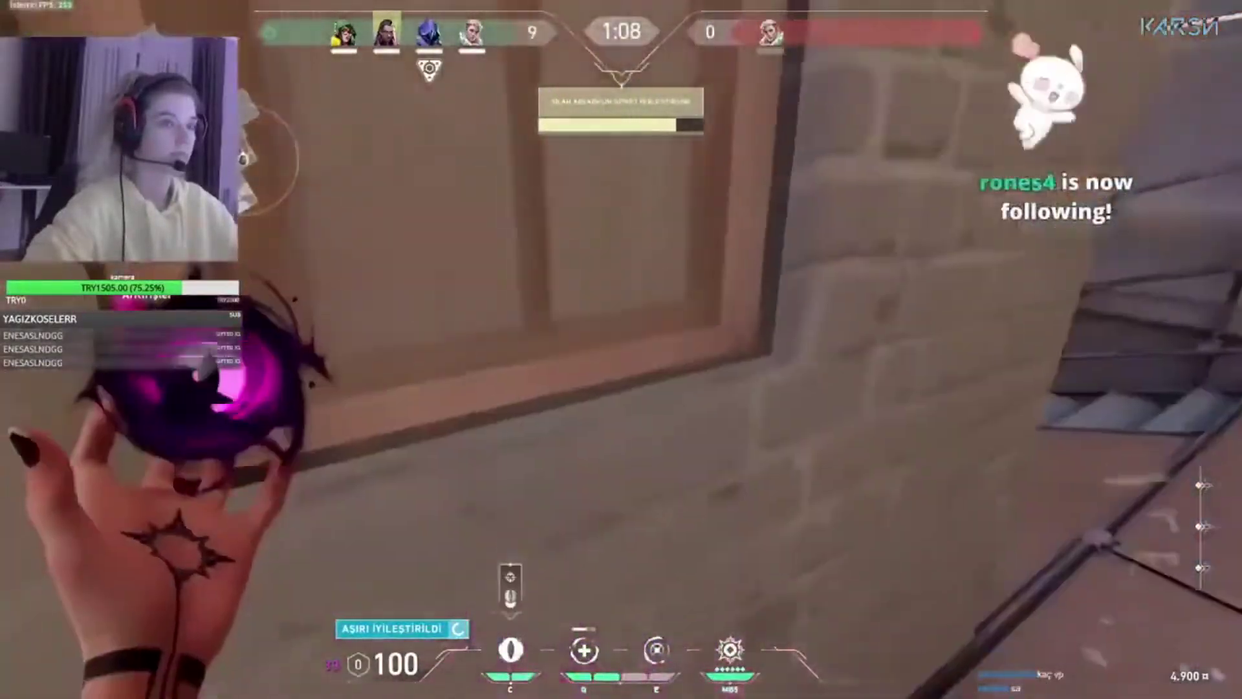
{"action": "left_click", "coordinate": [621, 349]}
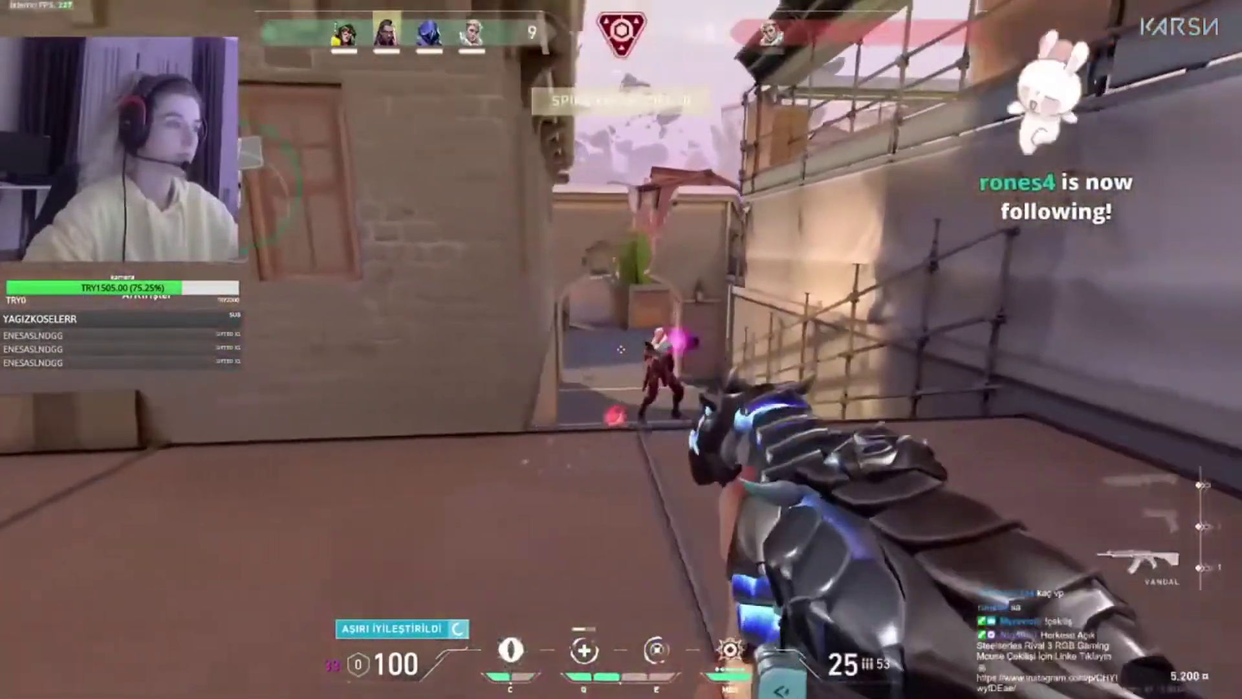
{"action": "left_click", "coordinate": [621, 349]}
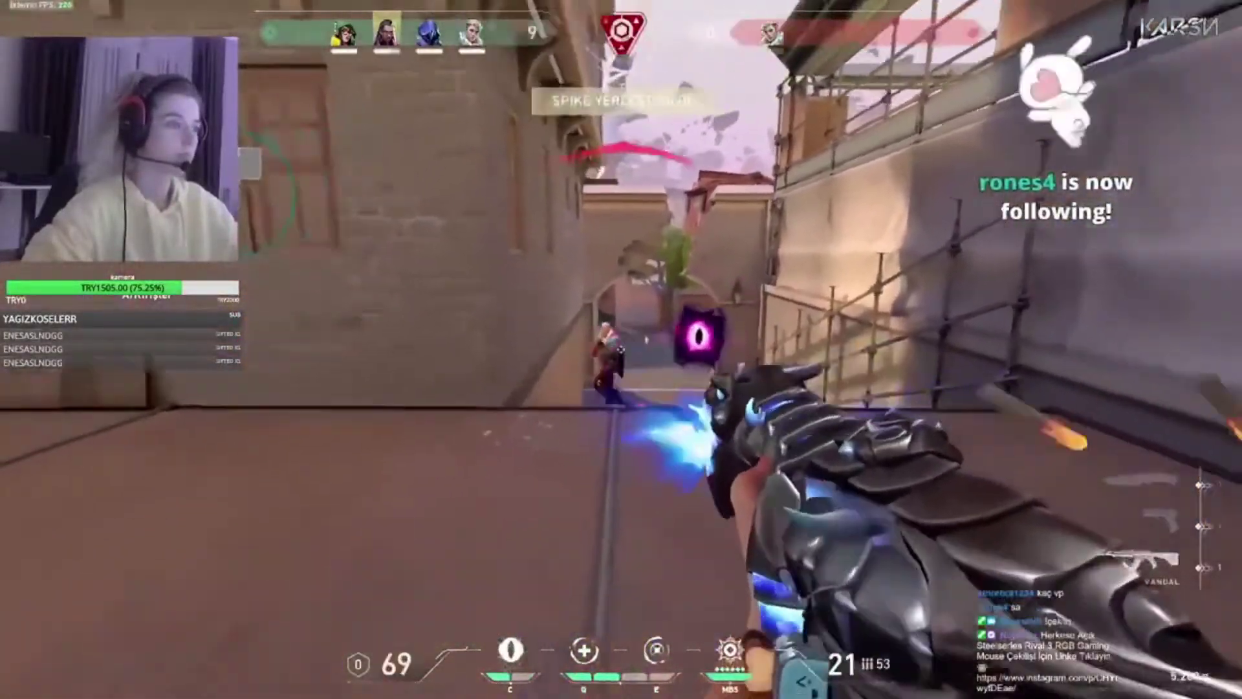
{"action": "left_click", "coordinate": [620, 349]}
{"action": "key", "text": "3"}
{"action": "key", "text": "q"}
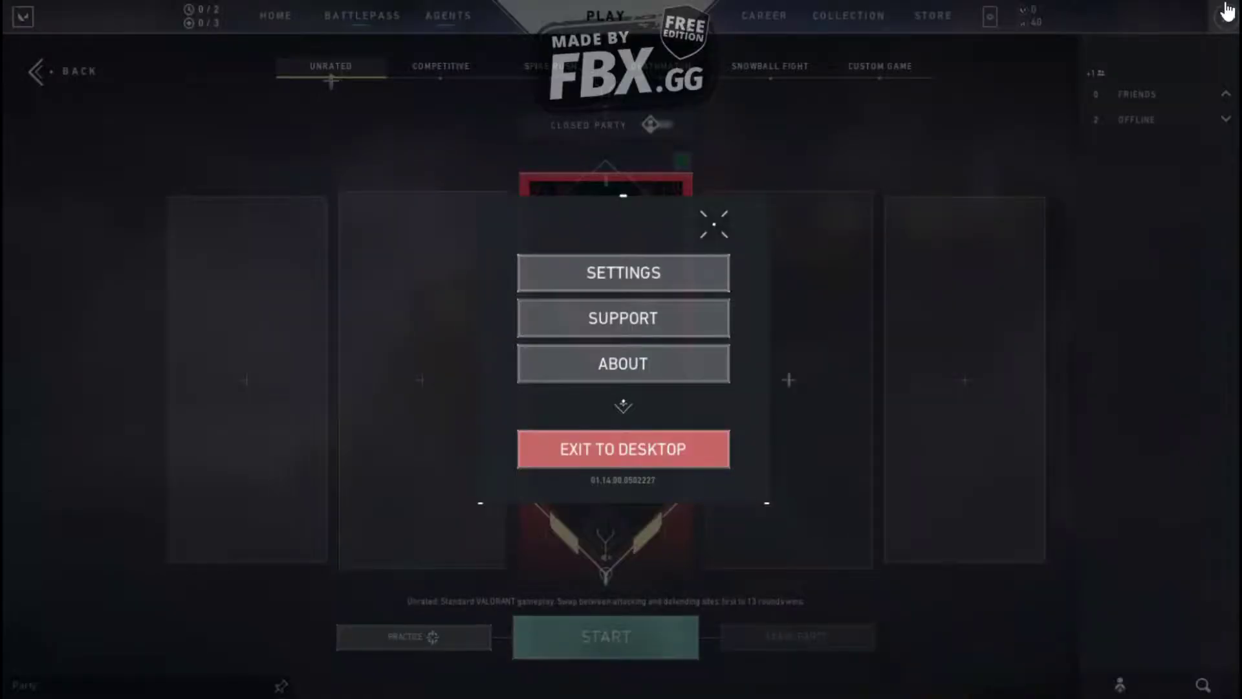
- Choose the 1,366 x 768 16:9 (60Hz) resolution in the game's video settings and open the graphics quality settings
{"action": "left_click", "coordinate": [592, 271]}
{"action": "left_click", "coordinate": [465, 65]}
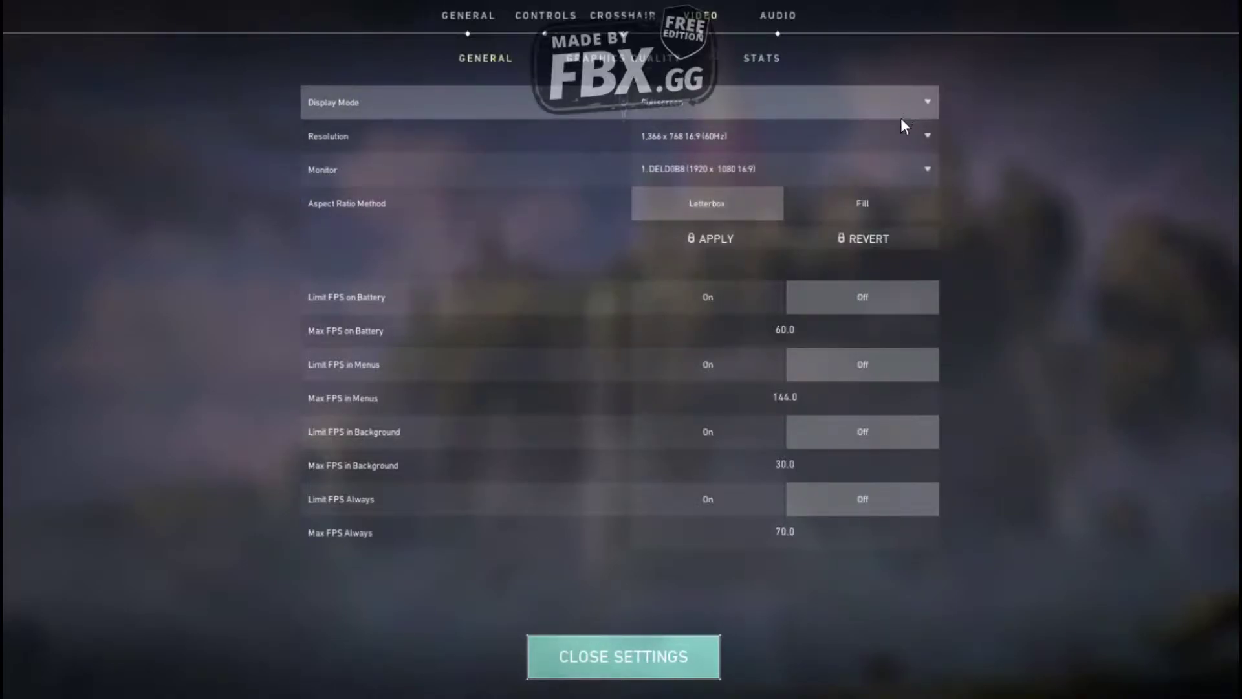
{"action": "left_click", "coordinate": [720, 138]}
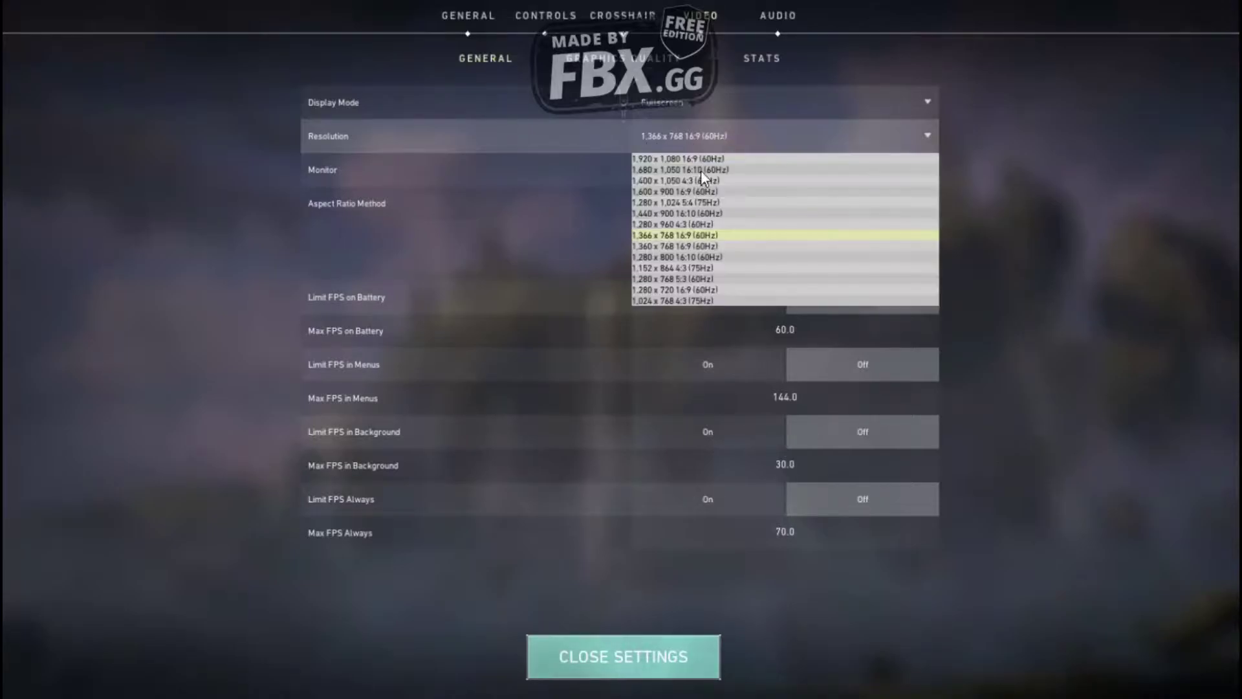
{"action": "left_click", "coordinate": [670, 239]}
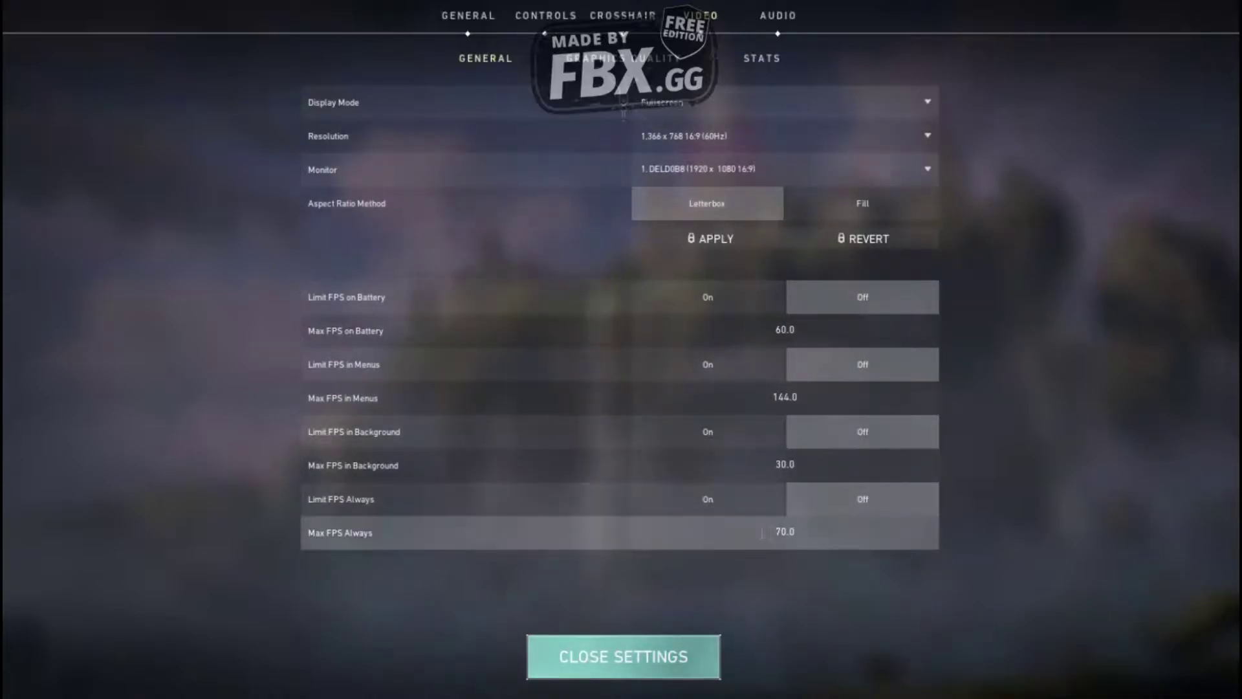
{"action": "left_click", "coordinate": [592, 72]}
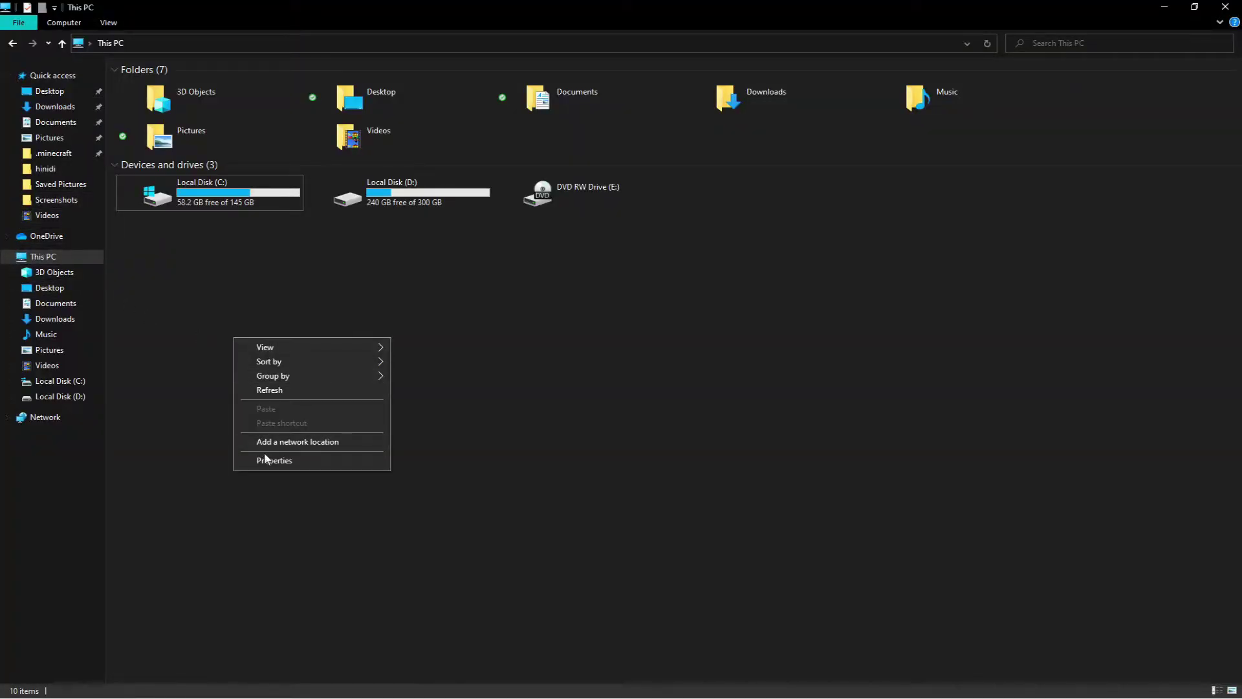
- Open the computer's system properties and bring up the Virtual Memory dialog from the advanced performance options
{"action": "left_click", "coordinate": [265, 459]}
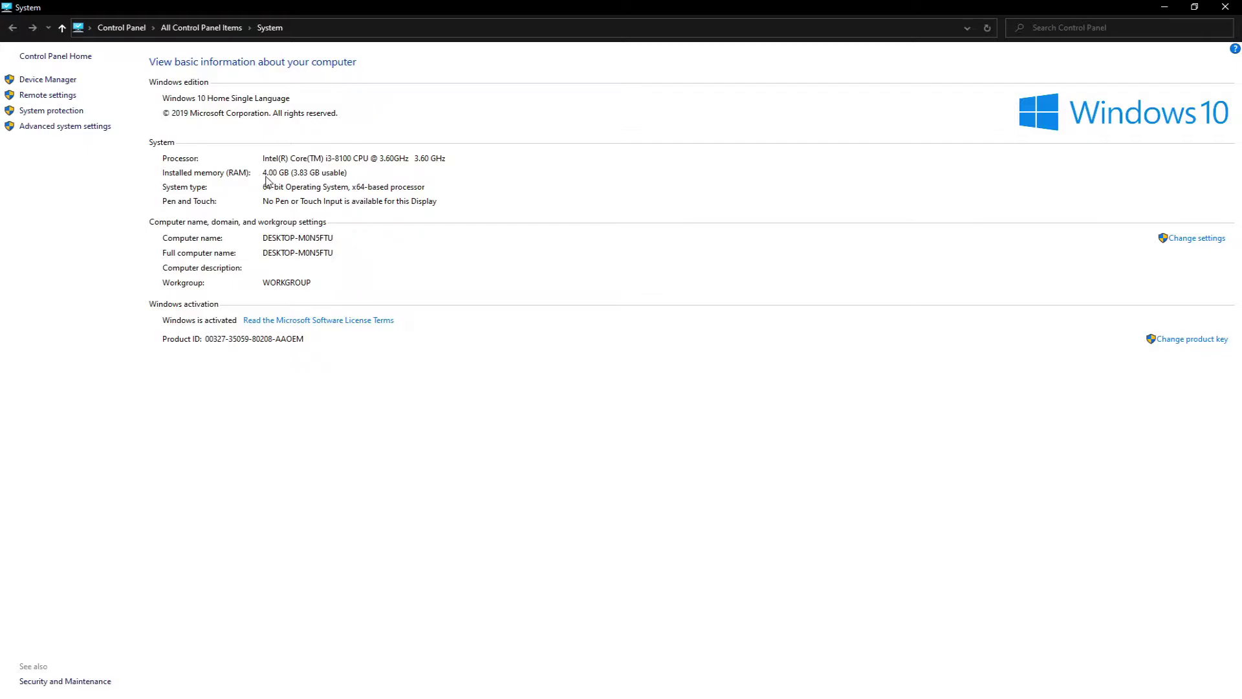
{"action": "left_click", "coordinate": [78, 127]}
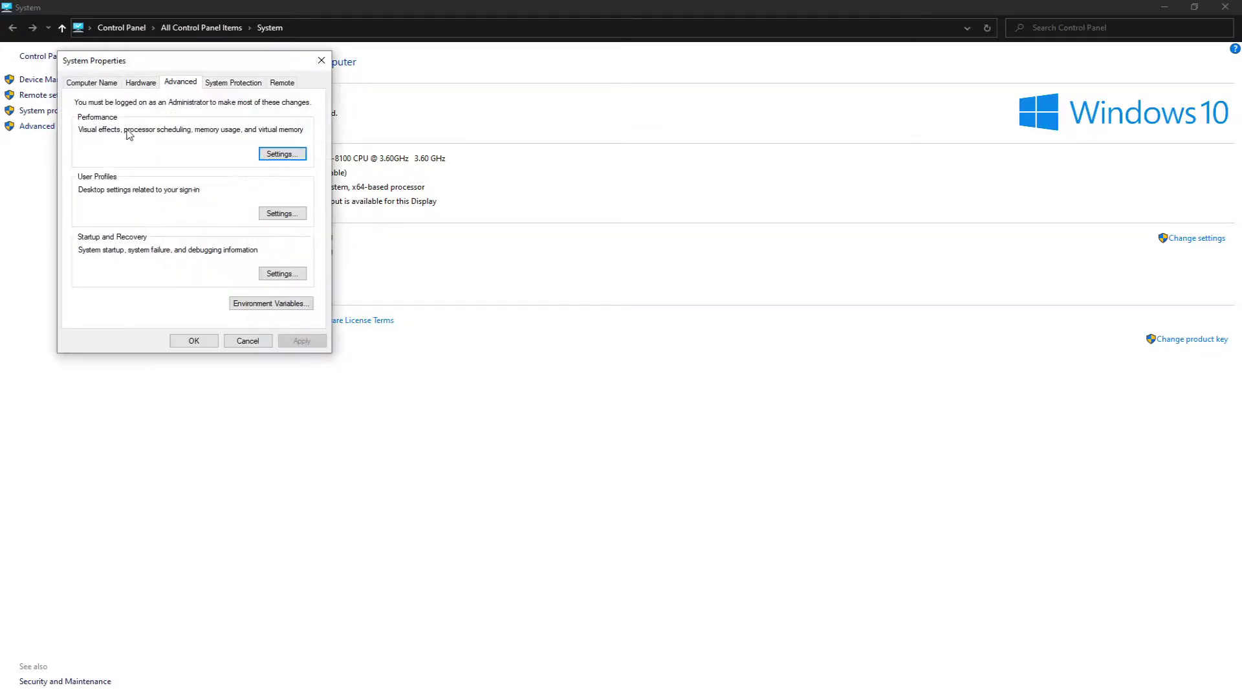
{"action": "left_click", "coordinate": [272, 155]}
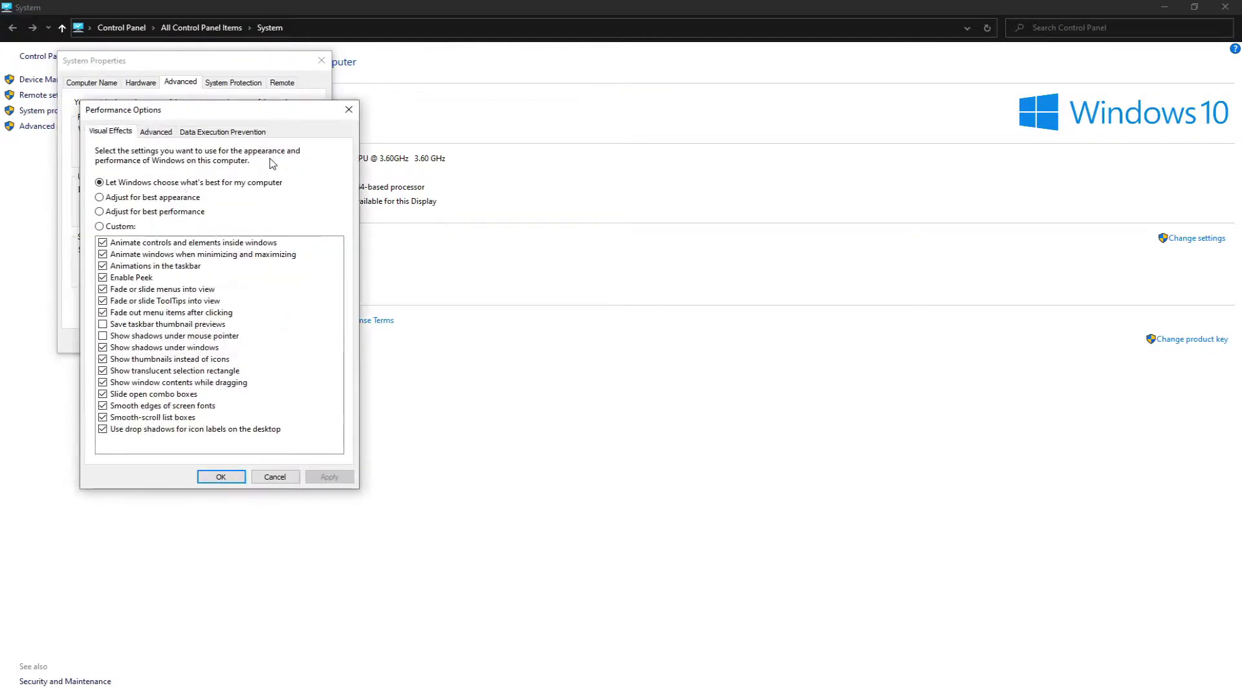
{"action": "left_click", "coordinate": [158, 132]}
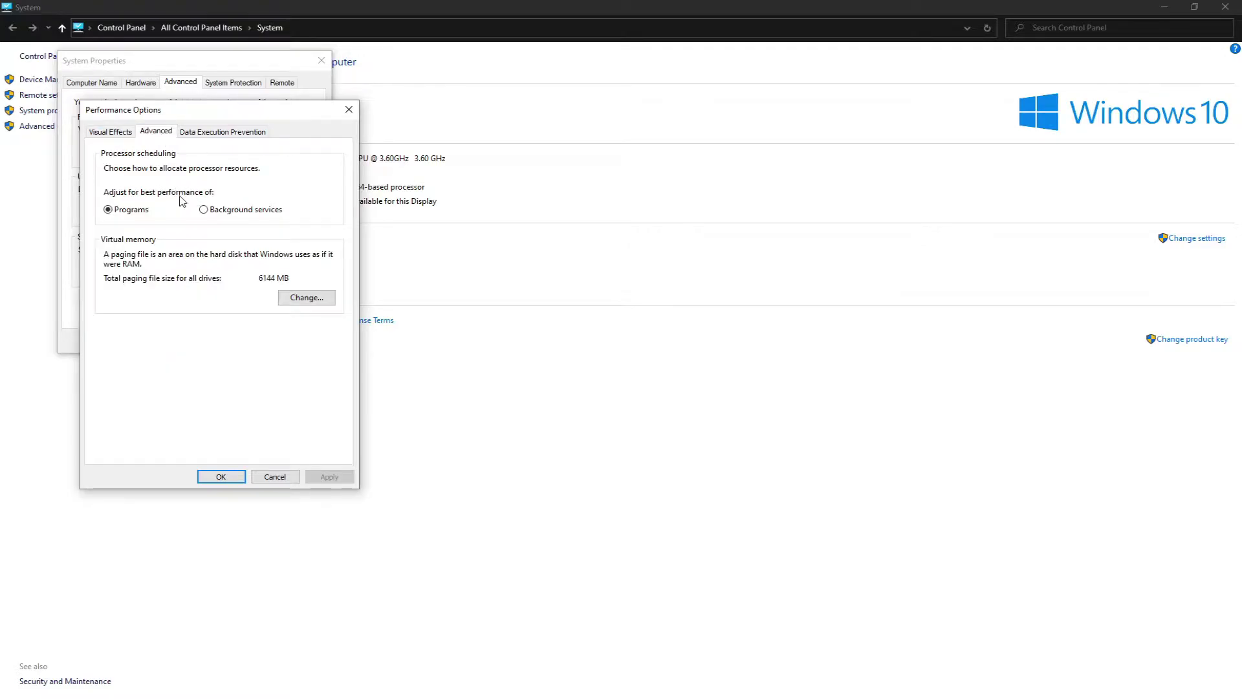
{"action": "left_click", "coordinate": [296, 298]}
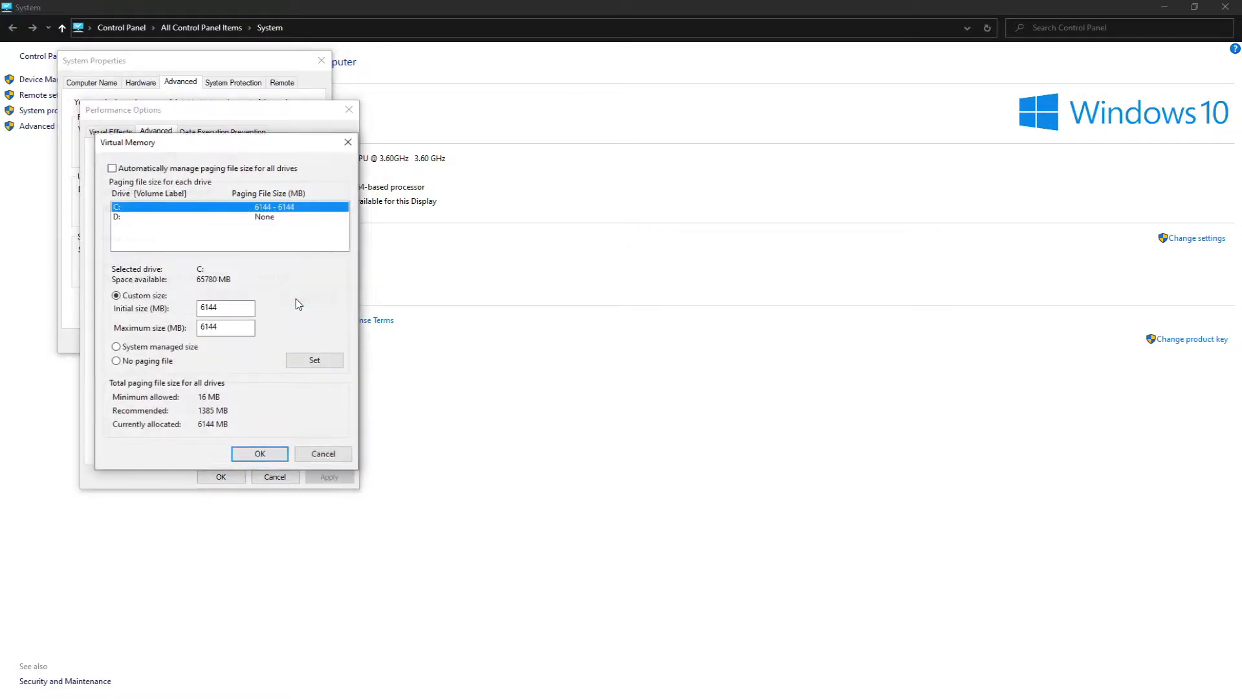
{"action": "left_click", "coordinate": [226, 308]}
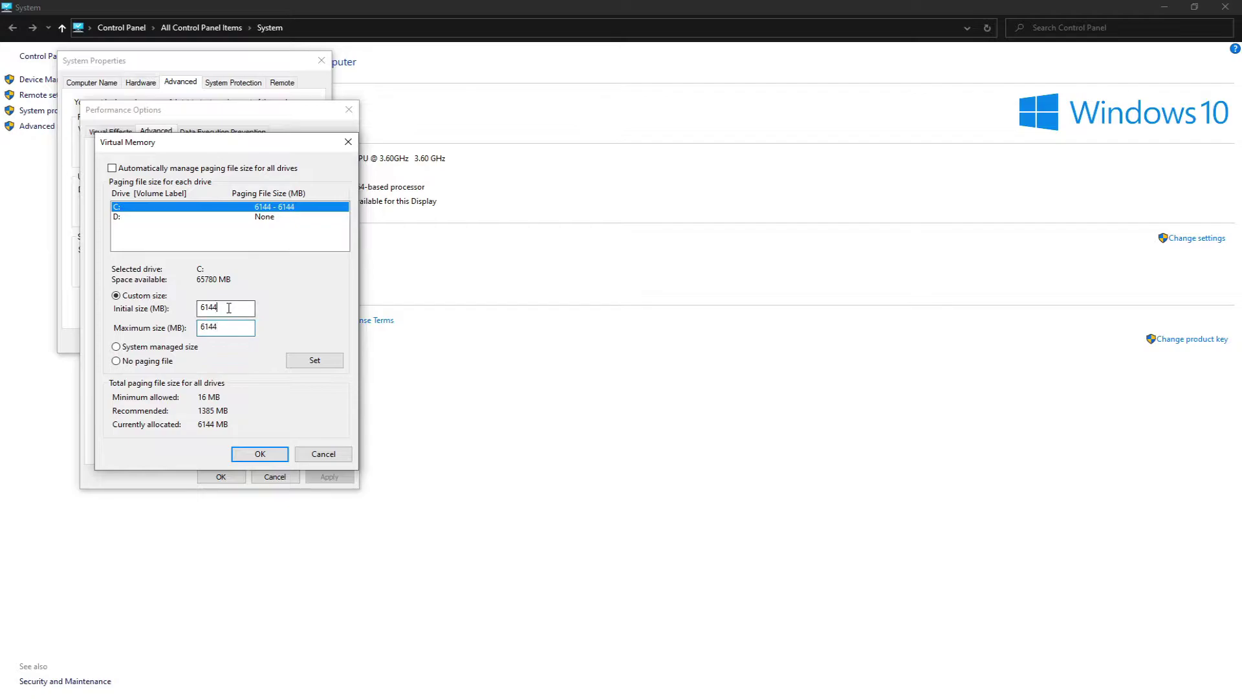
{"action": "left_click_drag", "start_coordinate": [268, 141], "coordinate": [743, 122]}
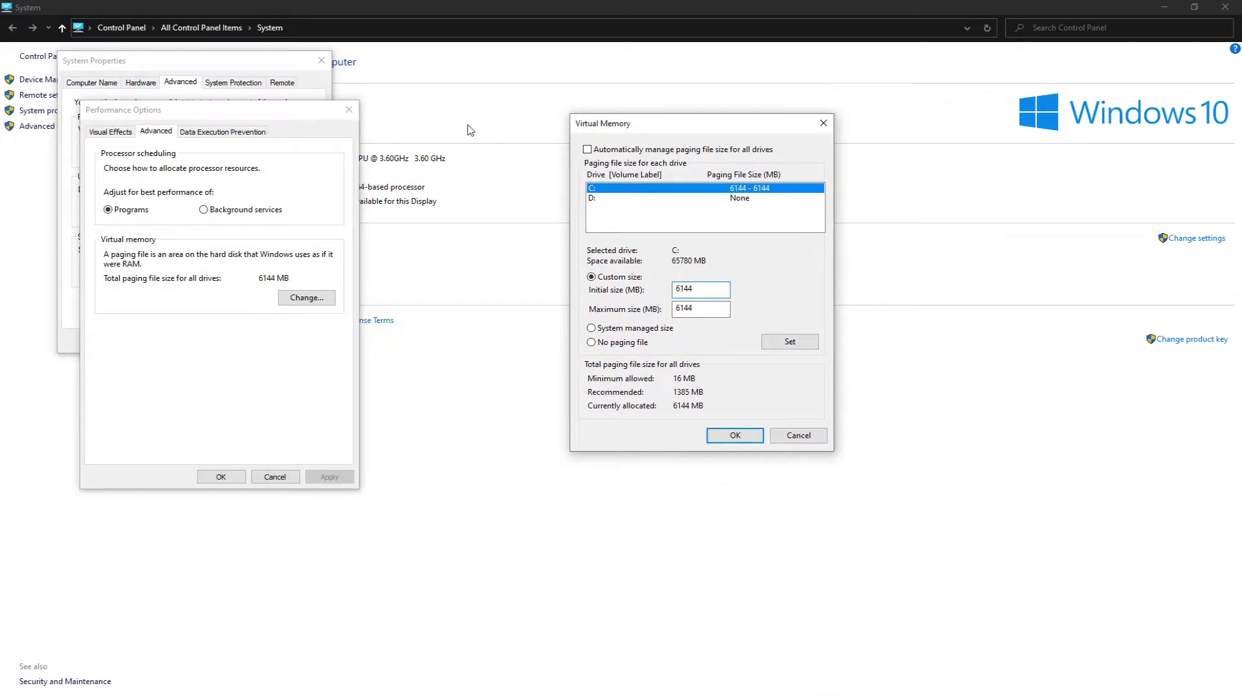
{"action": "left_click_drag", "start_coordinate": [647, 123], "coordinate": [235, 117]}
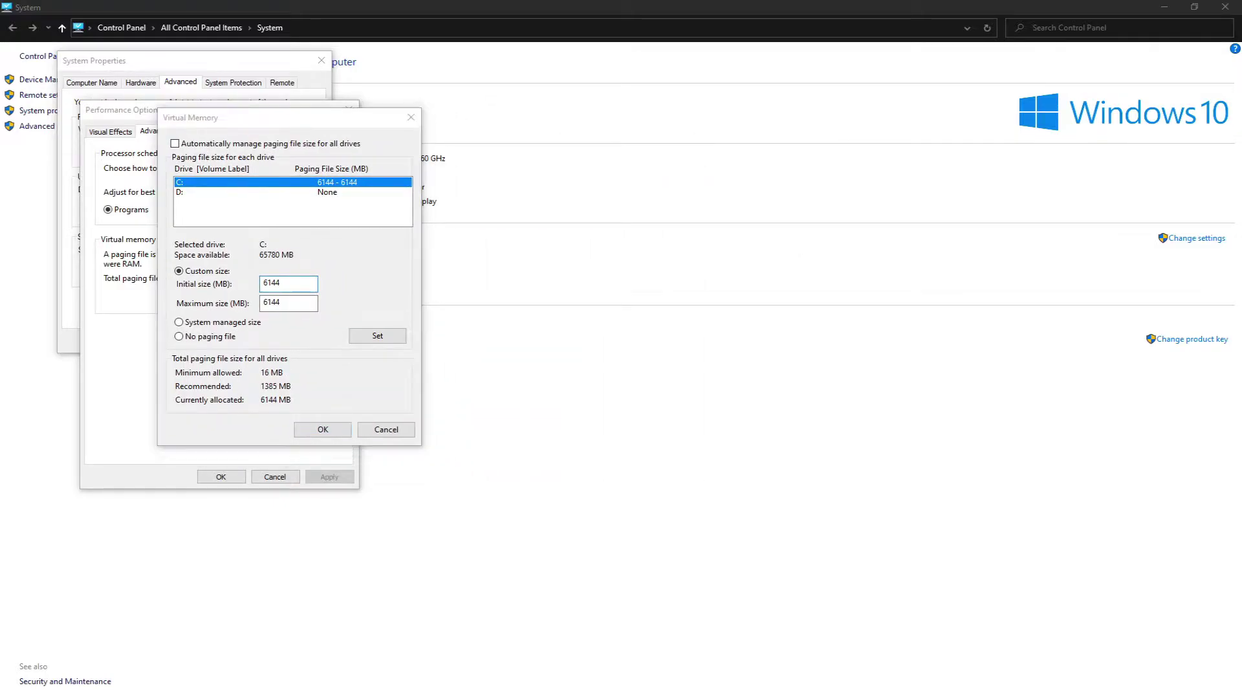
- Search Windows for Calculator, open it and place it beside the Virtual Memory dialog
{"action": "key", "text": "super"}
{"action": "type", "text": "cak"}
{"action": "key", "text": "BackSpace"}
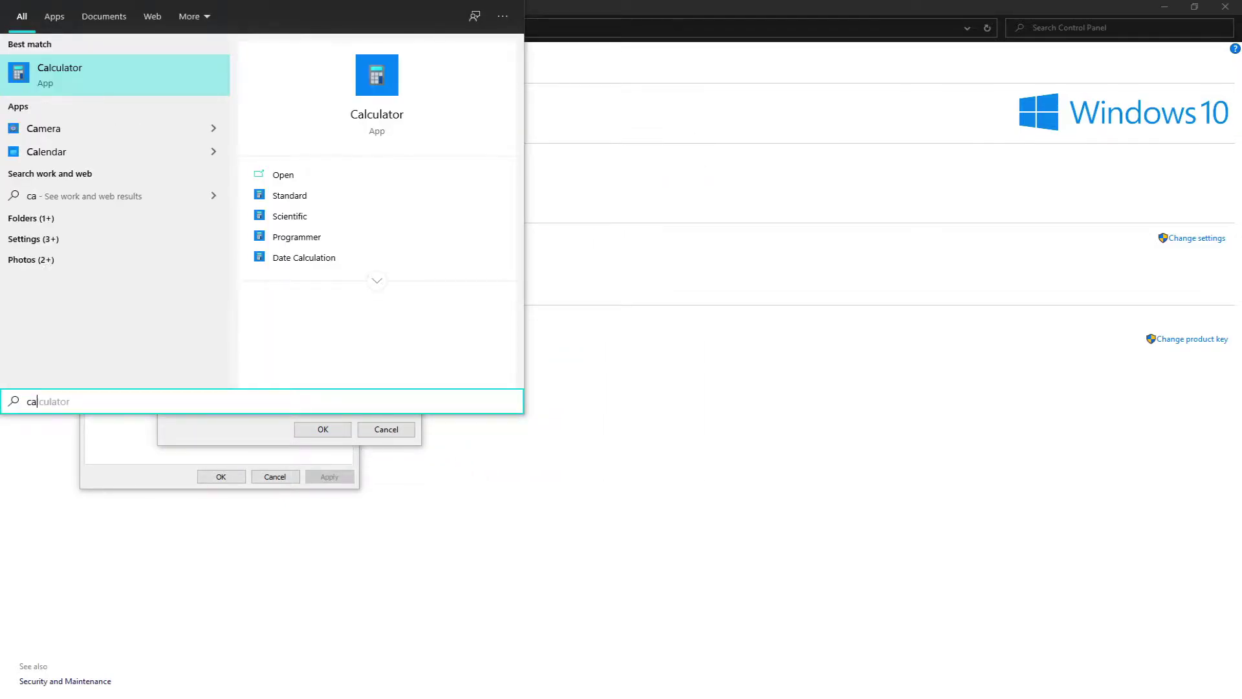
{"action": "type", "text": "l"}
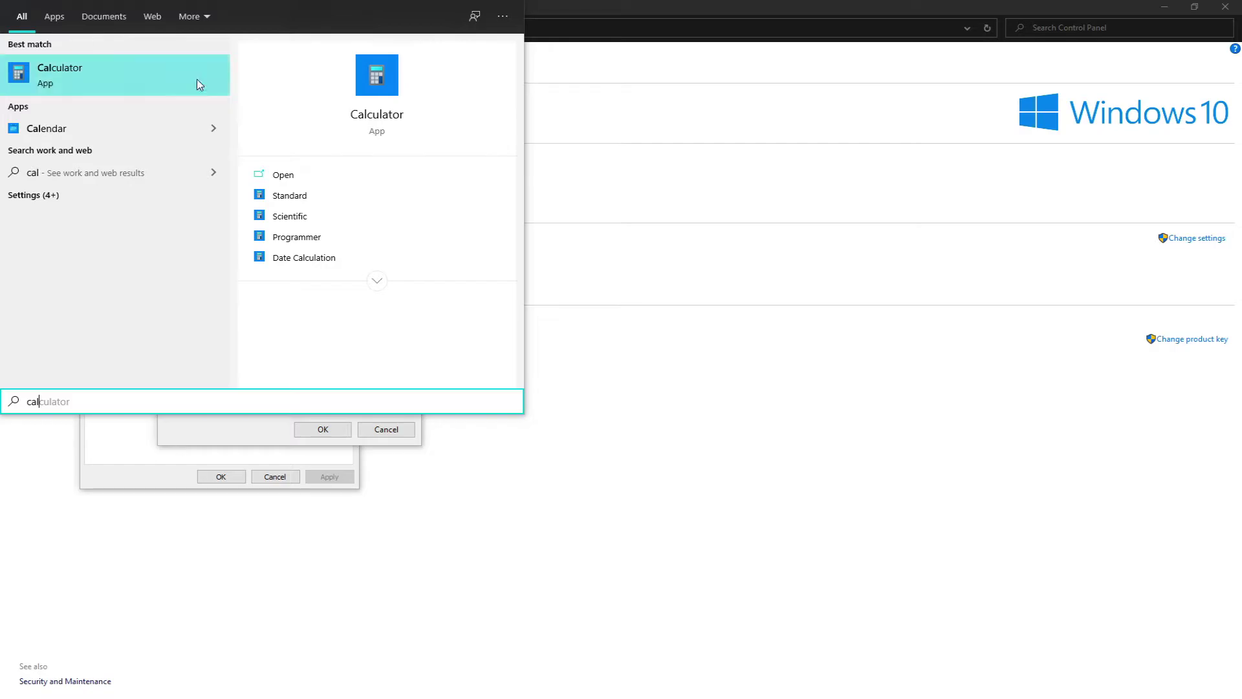
{"action": "left_click", "coordinate": [285, 175]}
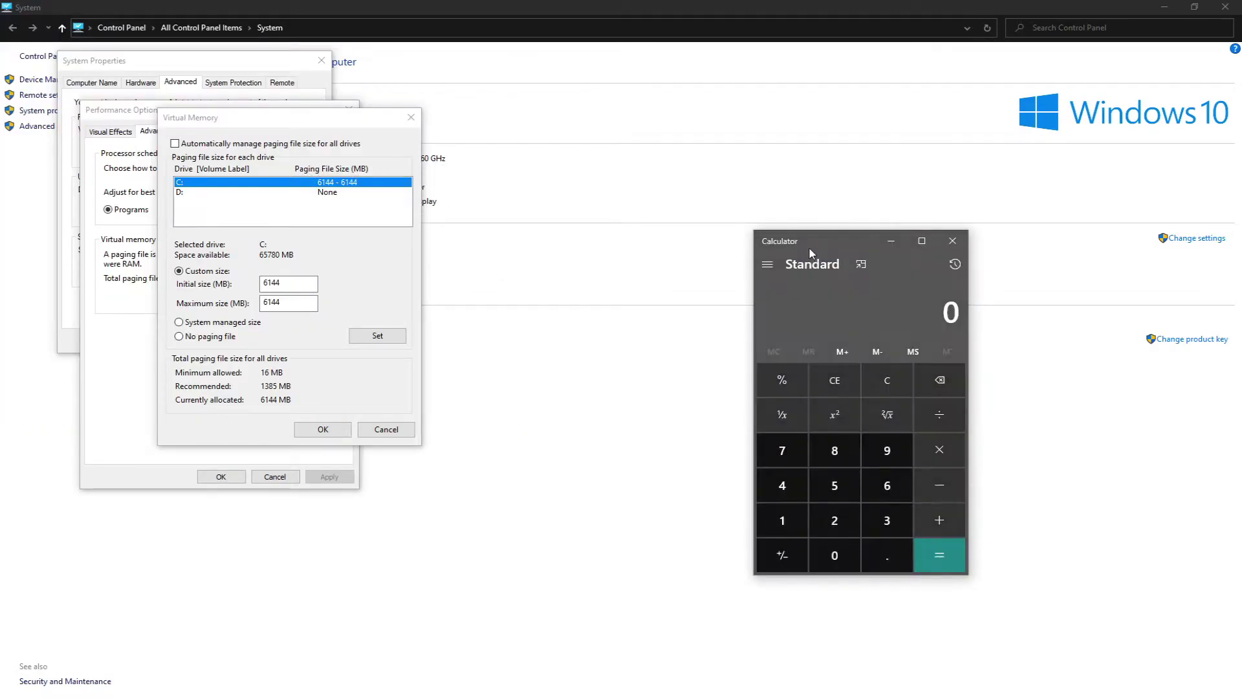
{"action": "left_click_drag", "start_coordinate": [812, 238], "coordinate": [841, 227]}
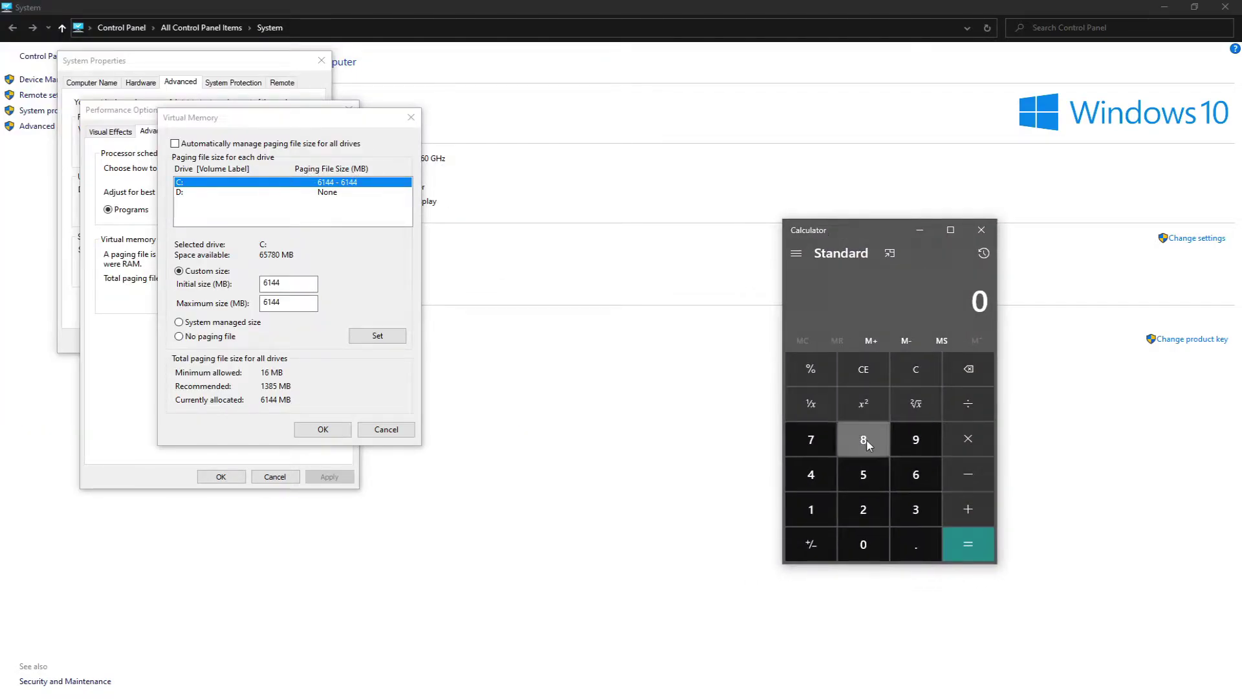
- Calculate the paging file size by multiplying 4 GB of RAM by 1024, and the result by 1.5
{"action": "left_click", "coordinate": [967, 443]}
{"action": "type", "text": "102"}
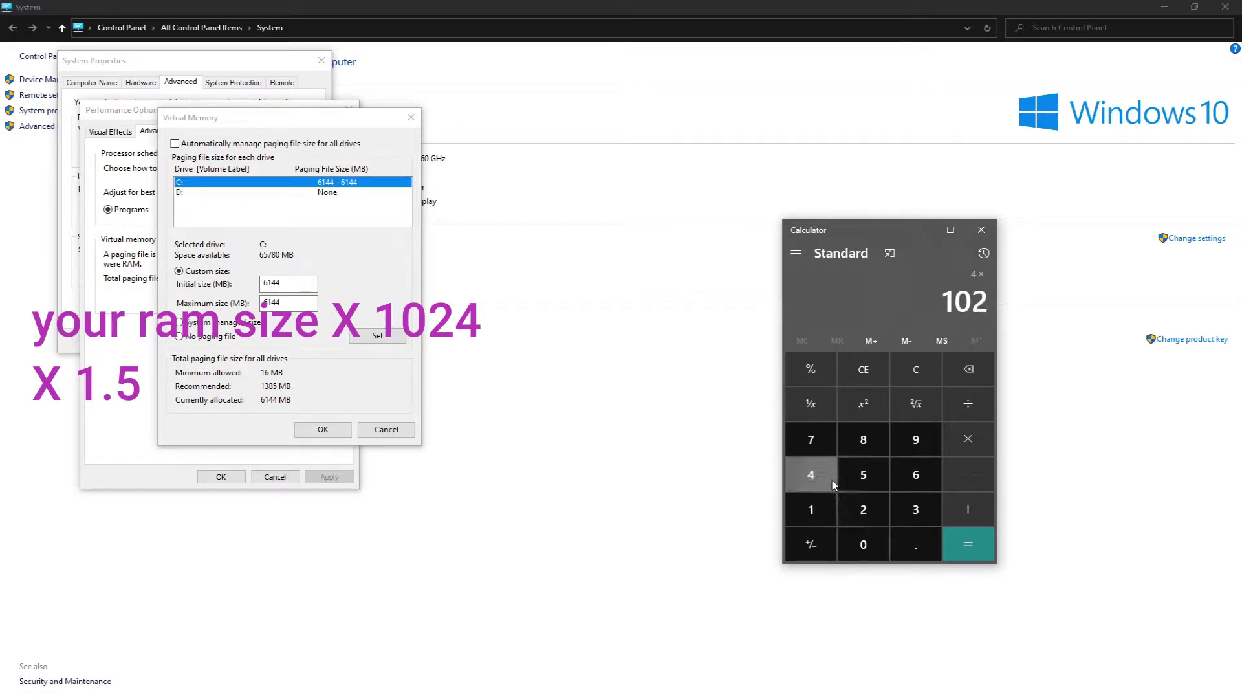
{"action": "left_click", "coordinate": [833, 485]}
{"action": "left_click", "coordinate": [946, 550]}
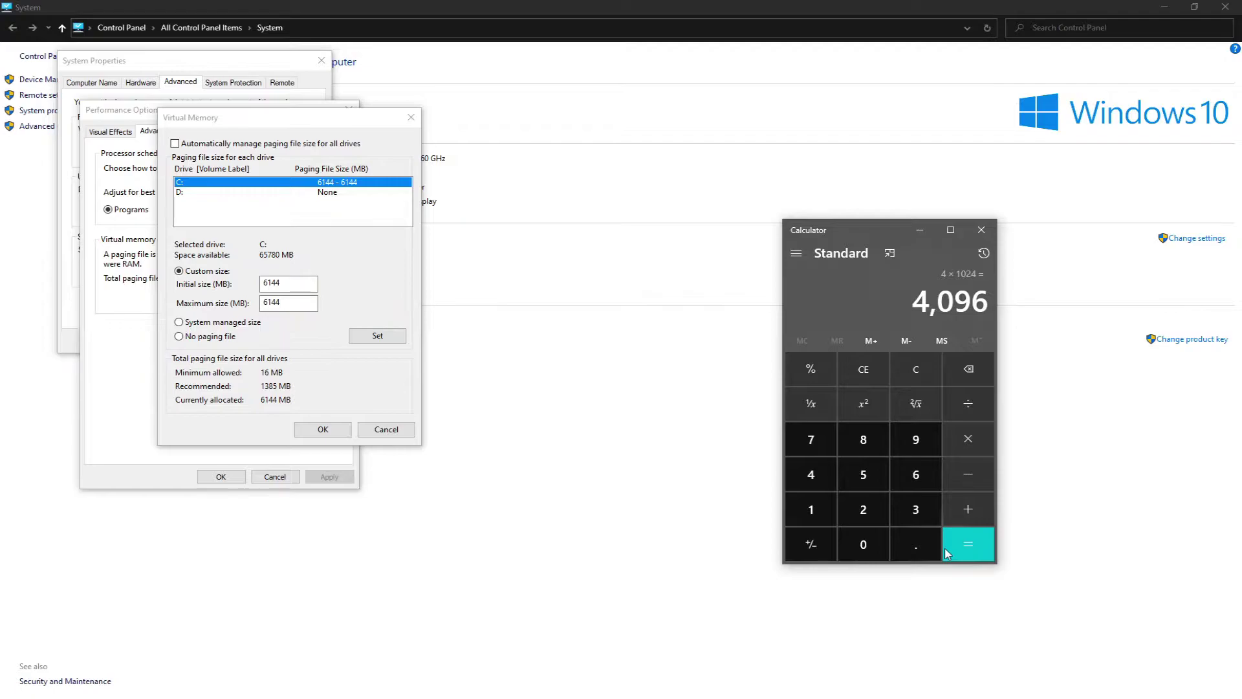
{"action": "type", "text": "*1.5"}
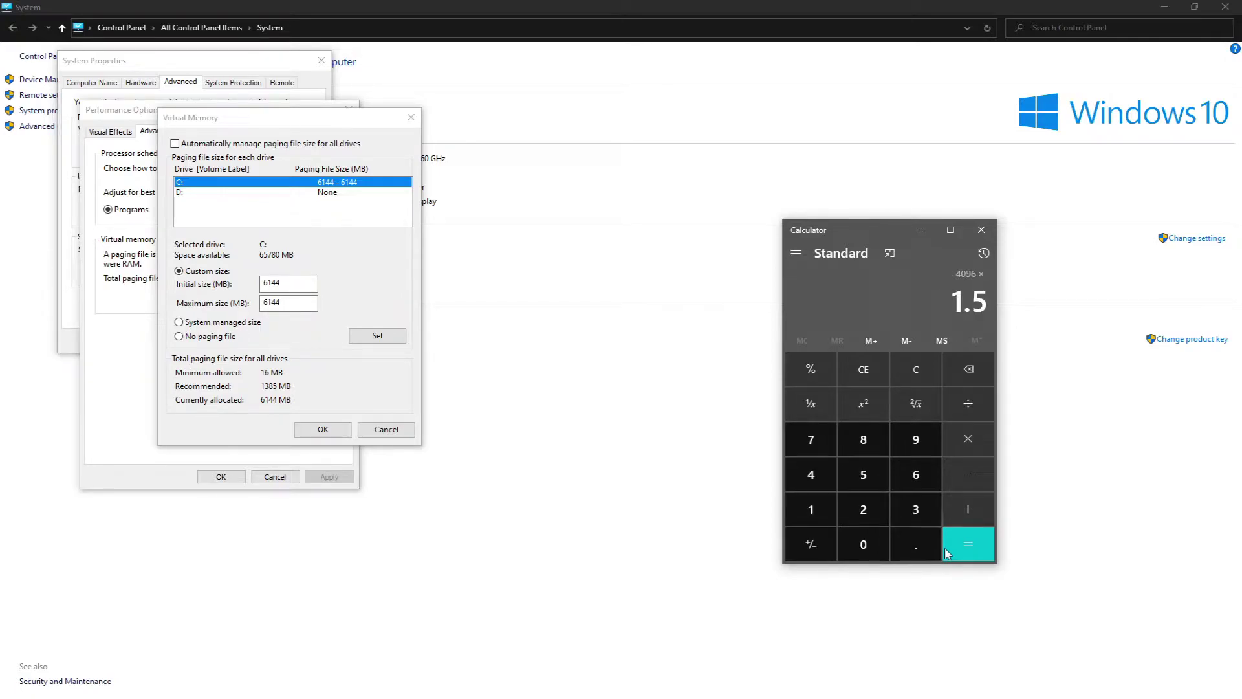
{"action": "left_click", "coordinate": [946, 550]}
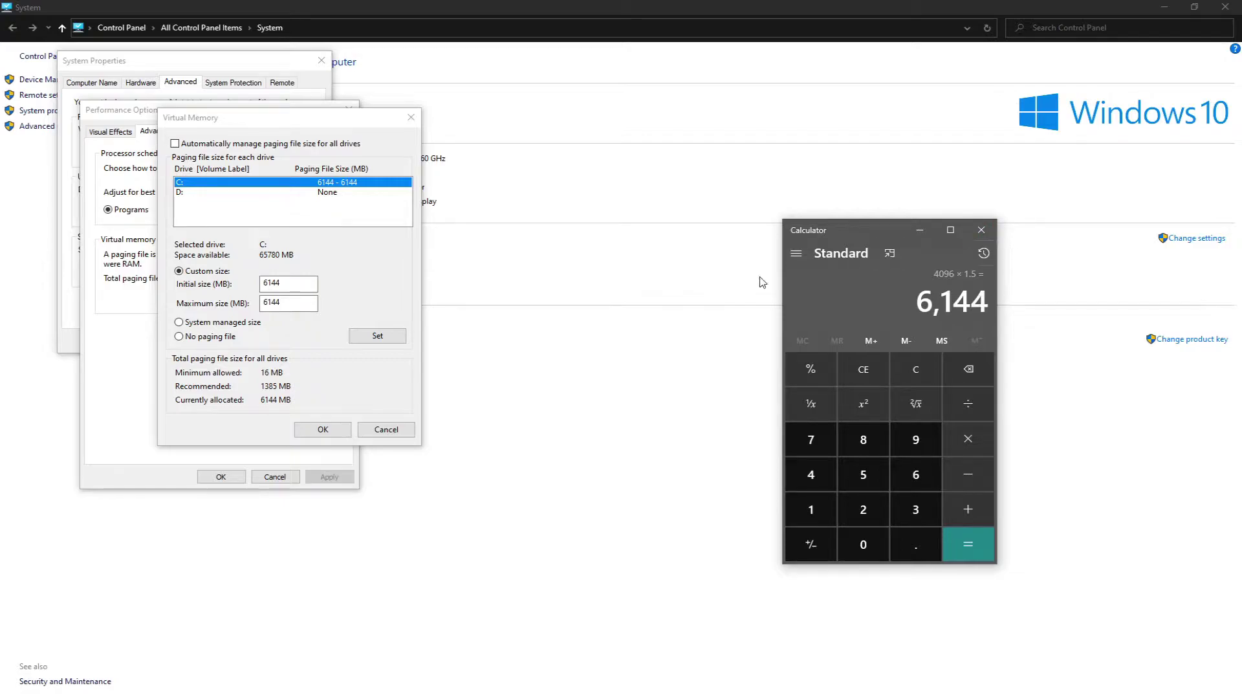
- Apply the custom paging file size of 6144 MB to drive C:, confirm the open system dialogs and close Calculator
{"action": "left_click", "coordinate": [378, 338]}
{"action": "left_click", "coordinate": [322, 430]}
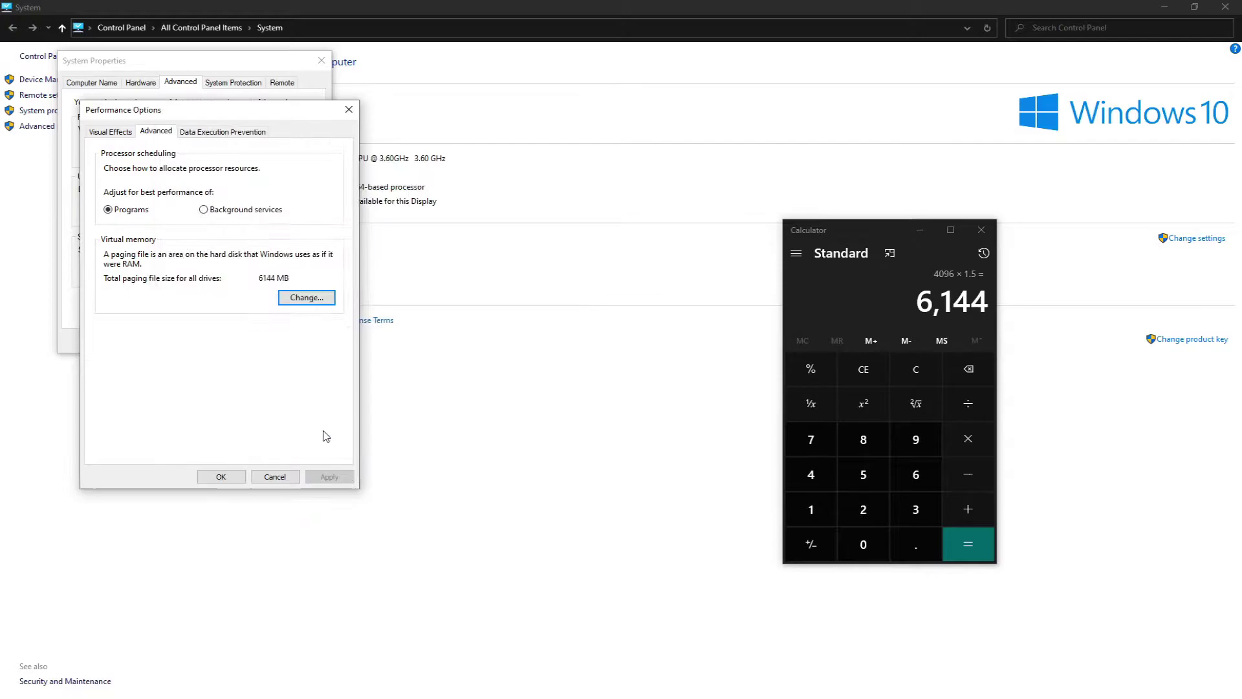
{"action": "left_click", "coordinate": [221, 477]}
{"action": "left_click", "coordinate": [198, 345]}
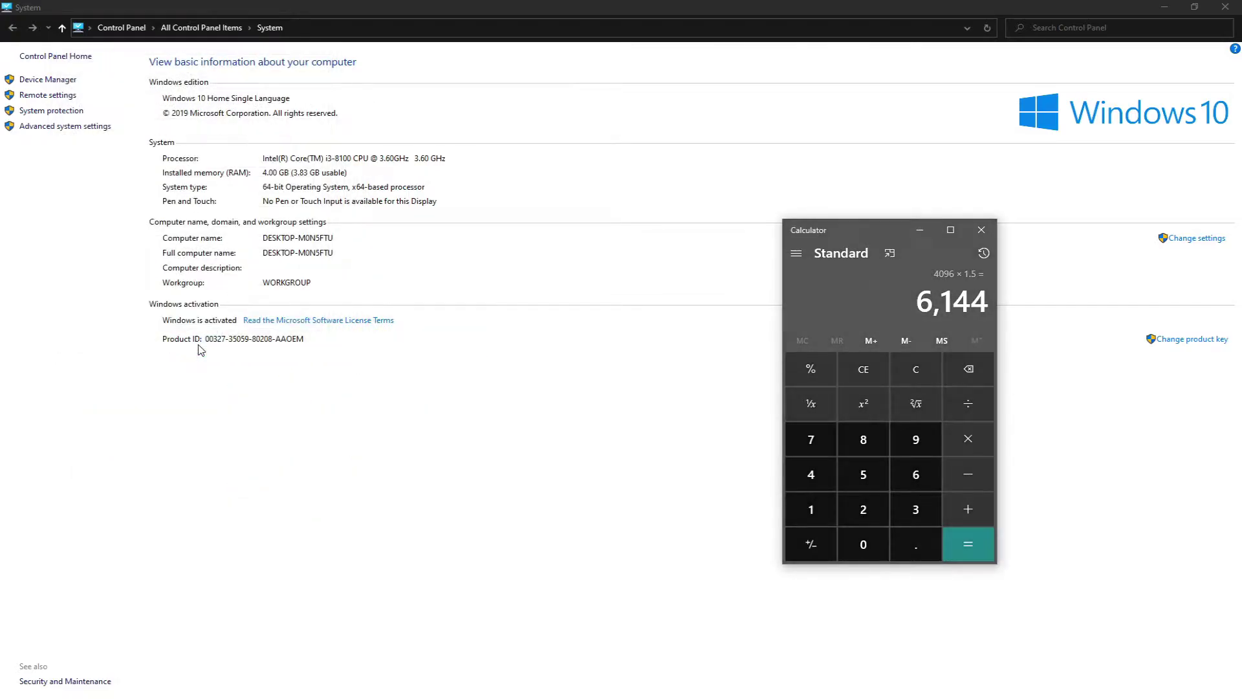
{"action": "left_click", "coordinate": [982, 229]}
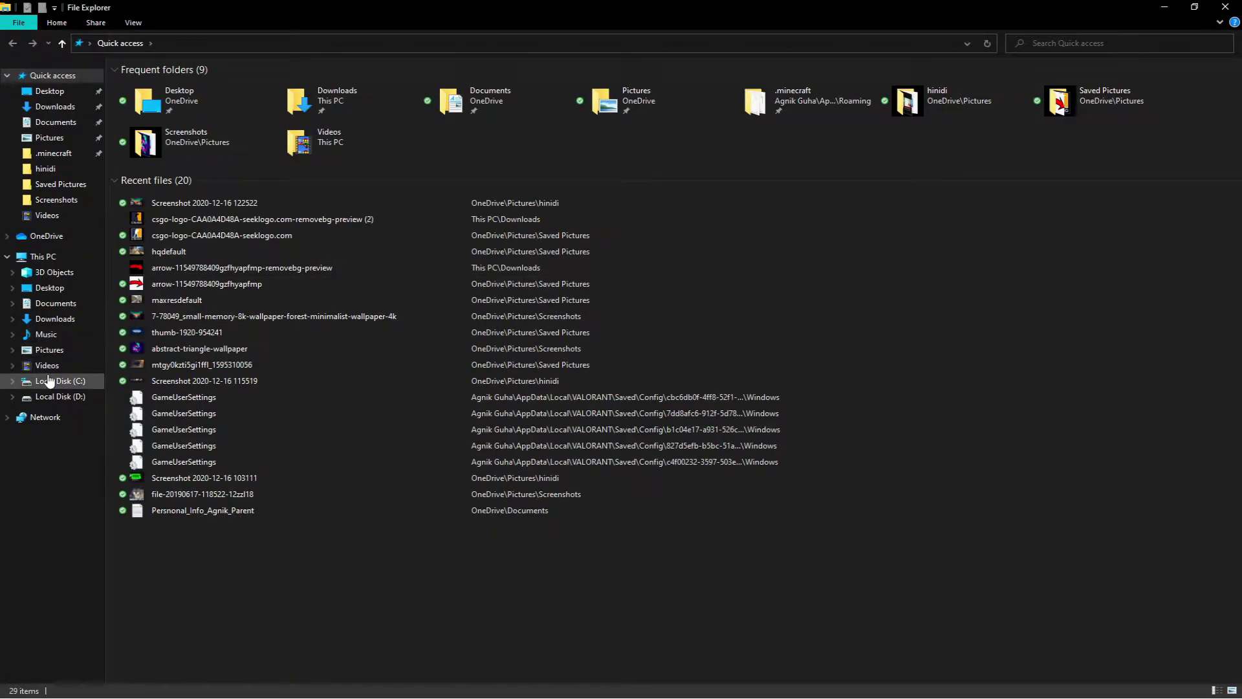
- In File Explorer, open the VALORANT folder under AppData\Local in the user's profile folder on drive C:
{"action": "left_click", "coordinate": [50, 381]}
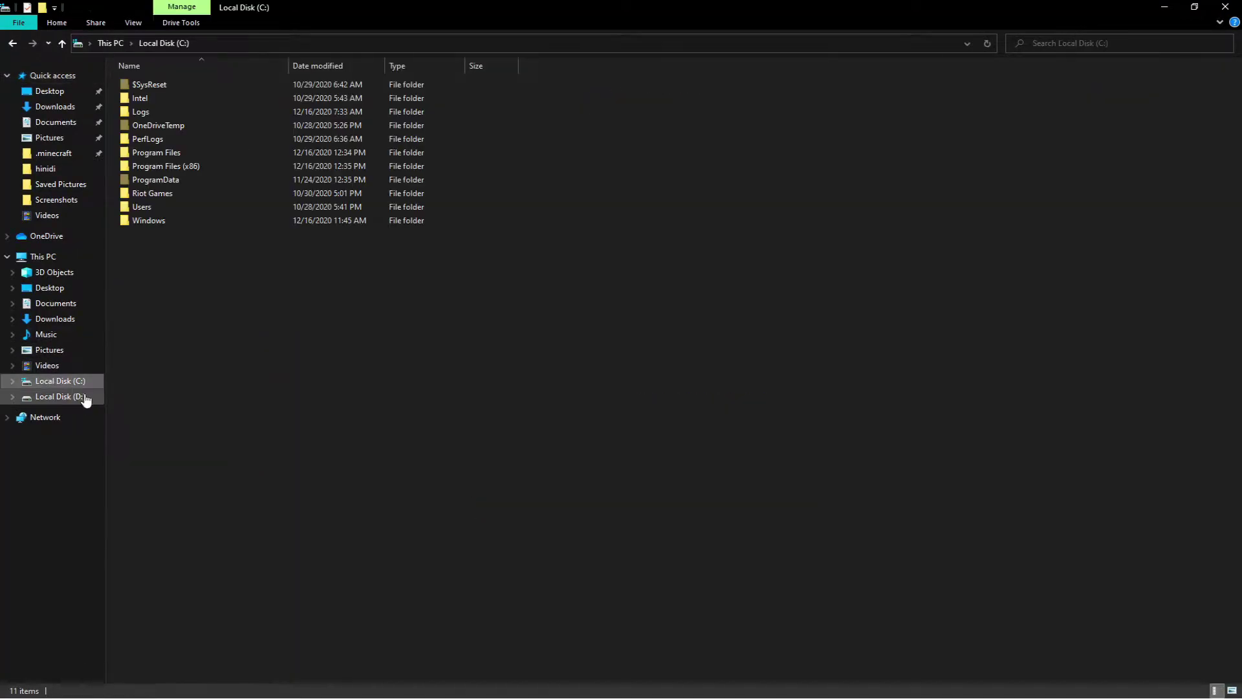
{"action": "double_click", "coordinate": [172, 207]}
{"action": "left_click", "coordinate": [134, 87]}
{"action": "double_click", "coordinate": [134, 86]}
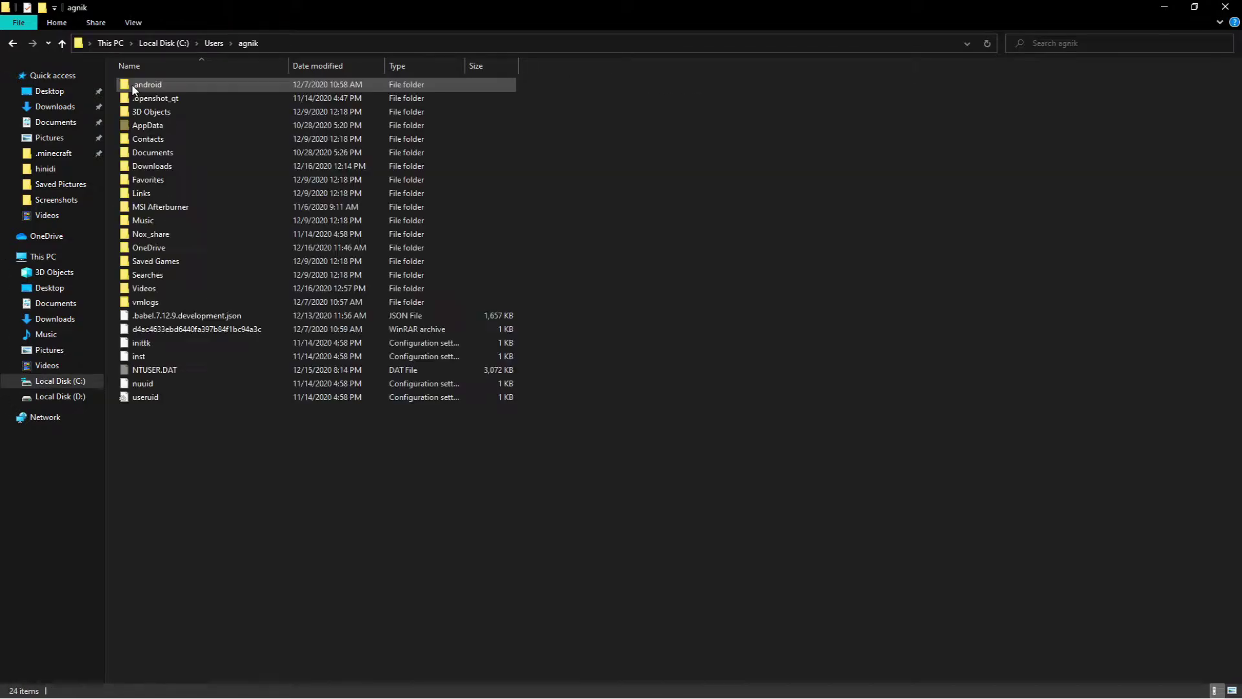
{"action": "left_click", "coordinate": [138, 127]}
{"action": "double_click", "coordinate": [138, 130]}
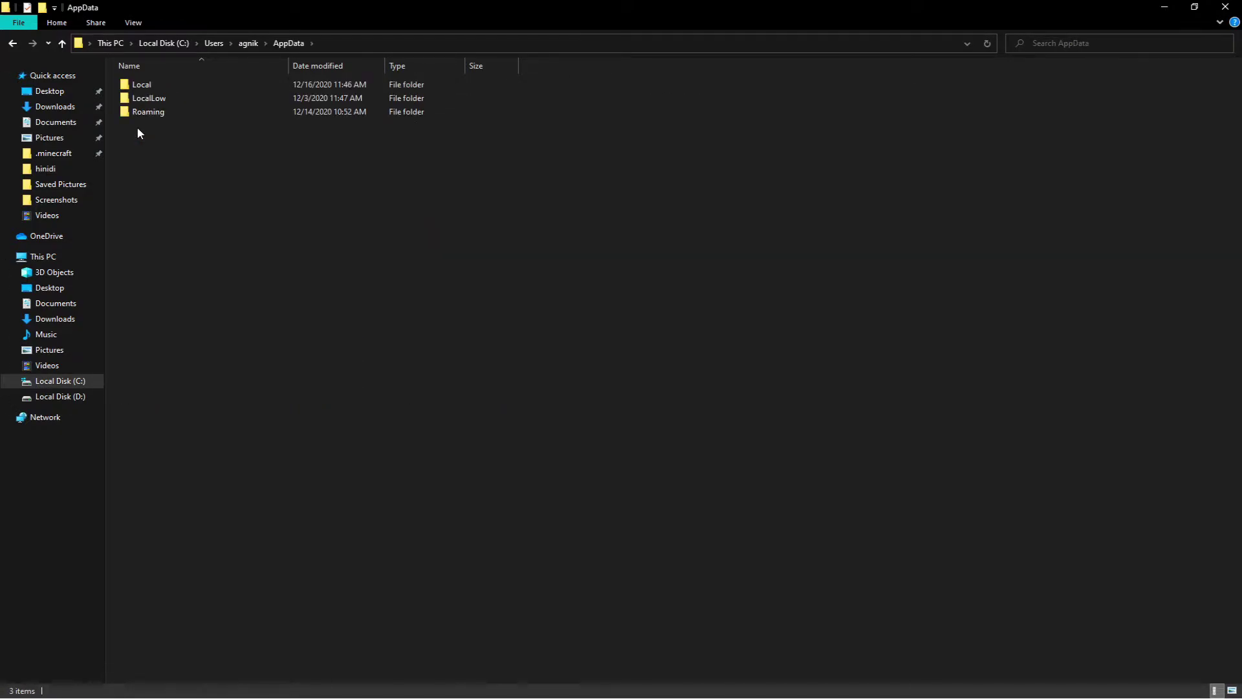
{"action": "double_click", "coordinate": [145, 88]}
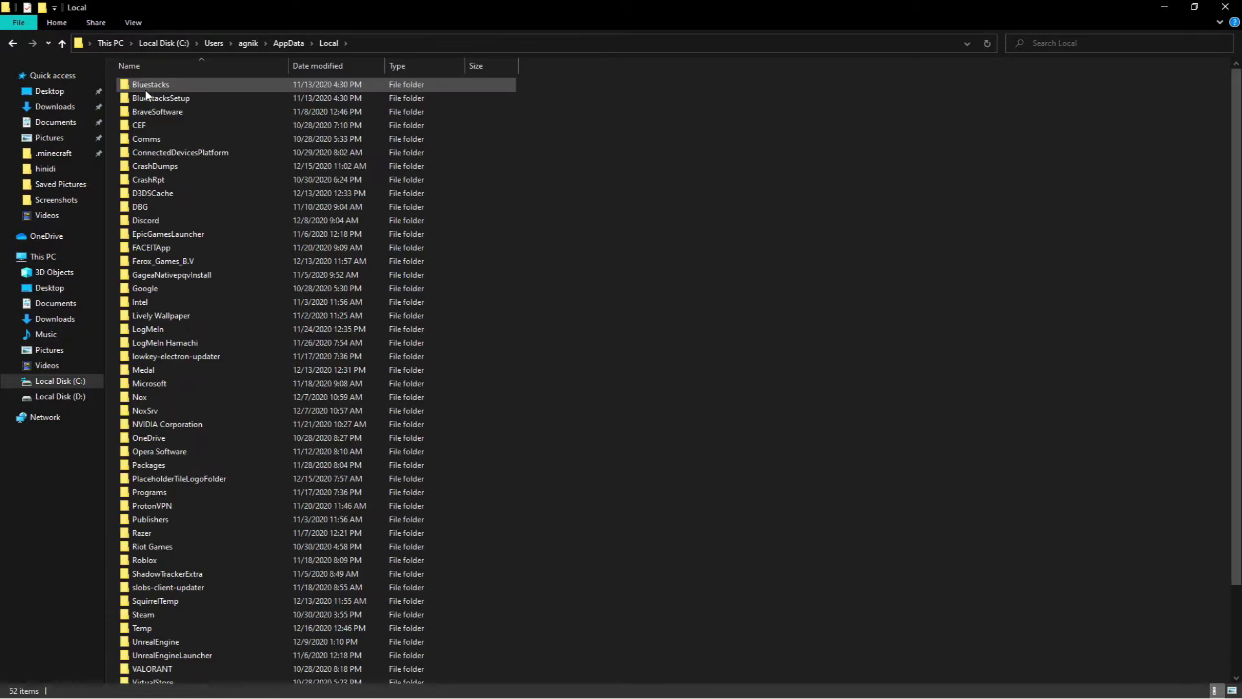
{"action": "scroll", "coordinate": [149, 615], "scroll_direction": "down", "scroll_amount": 2}
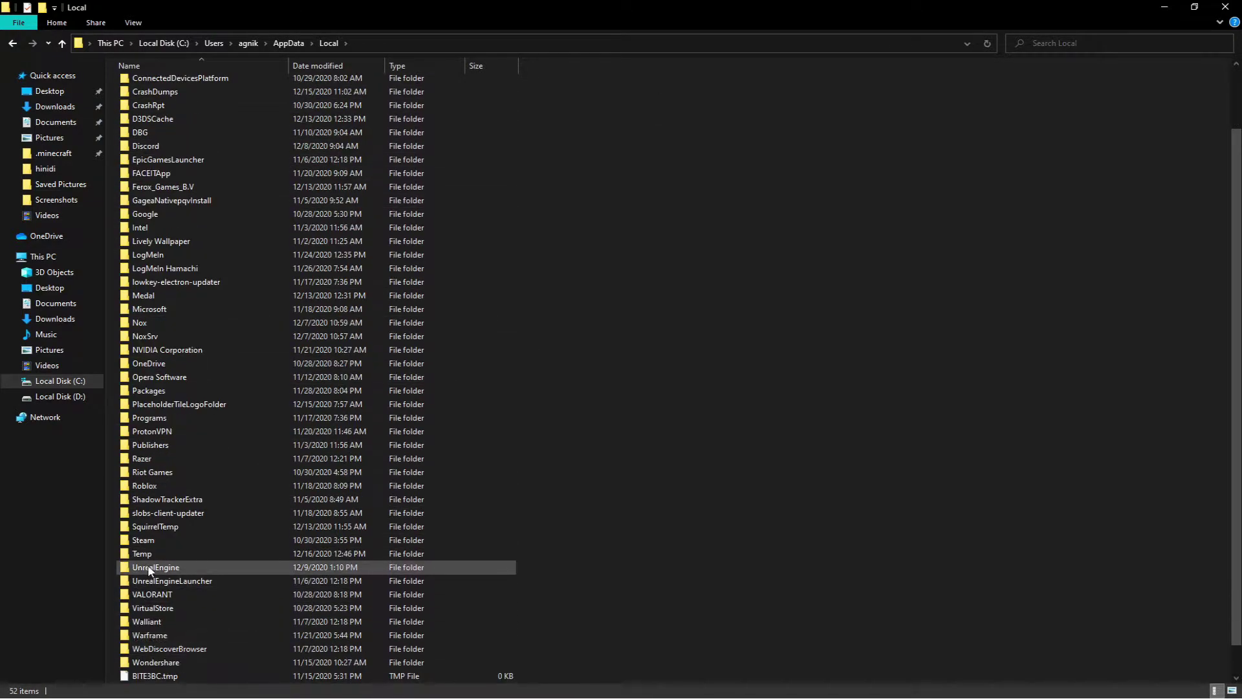
{"action": "double_click", "coordinate": [146, 595]}
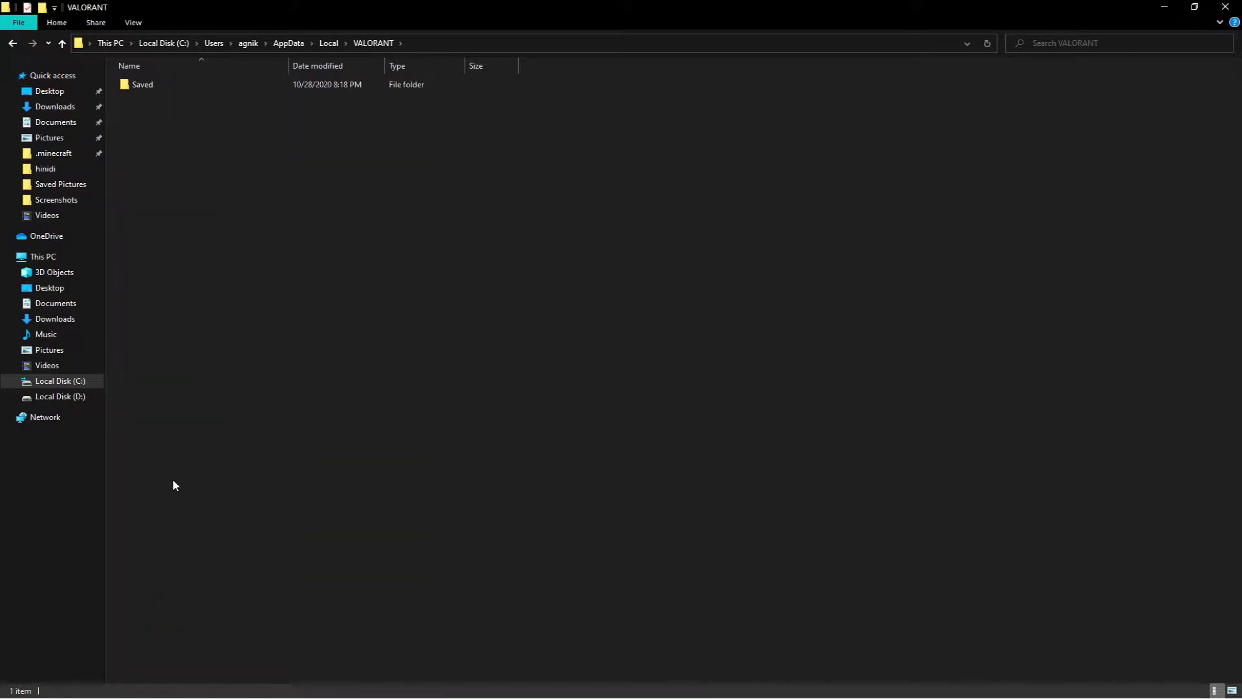
- Open the Config folder inside Saved and search it for gameusersettings.ini
{"action": "double_click", "coordinate": [171, 89]}
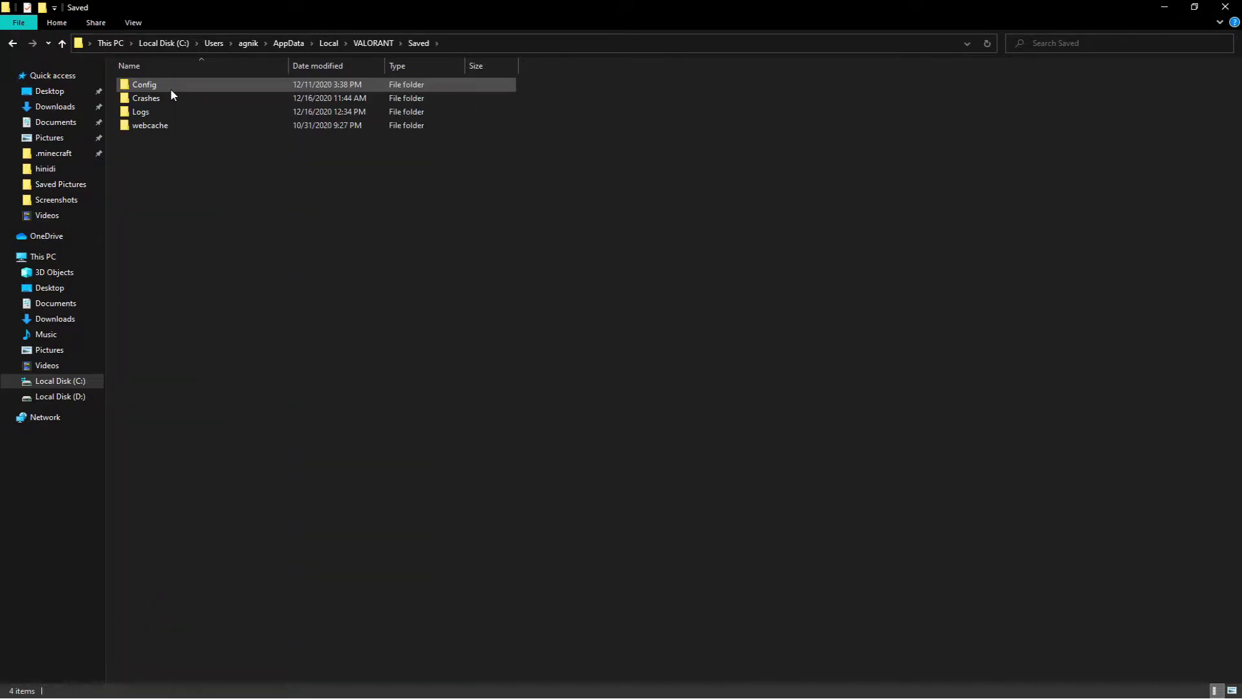
{"action": "double_click", "coordinate": [171, 88]}
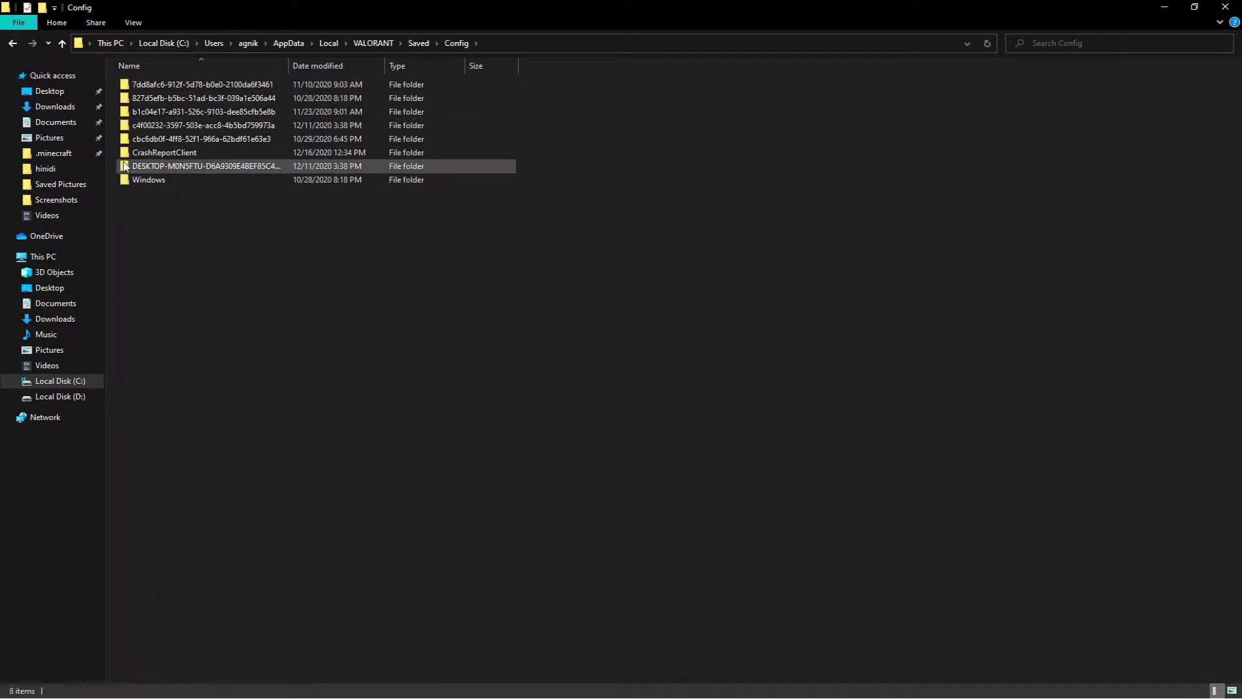
{"action": "left_click_drag", "start_coordinate": [118, 147], "coordinate": [196, 80]}
{"action": "left_click", "coordinate": [397, 239]}
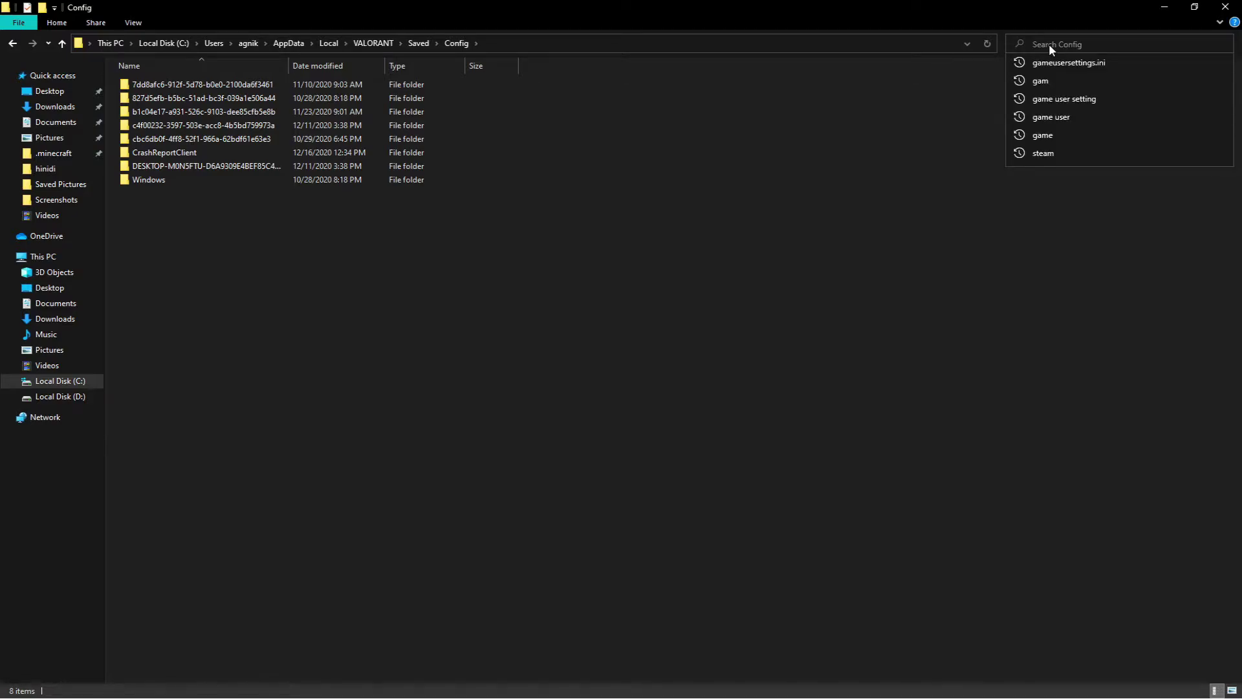
{"action": "left_click", "coordinate": [1108, 62]}
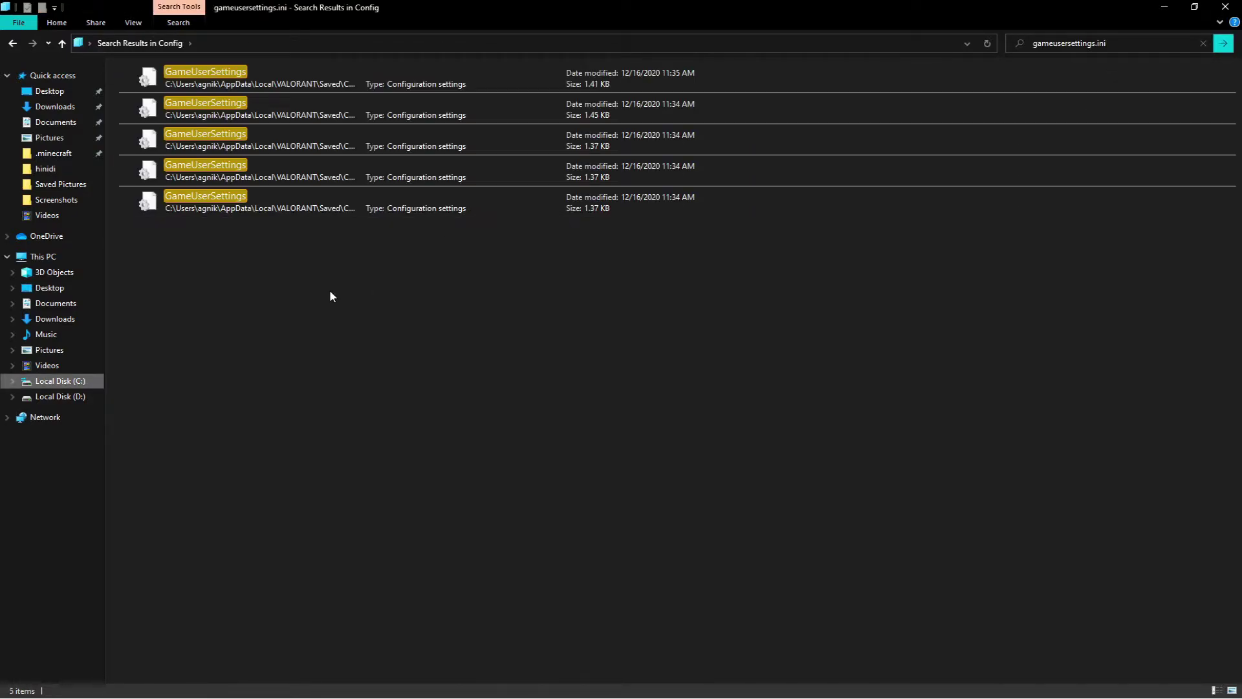
- Clear the Read-only attribute on all the GameUserSettings files found
{"action": "left_click_drag", "start_coordinate": [145, 229], "coordinate": [343, 64]}
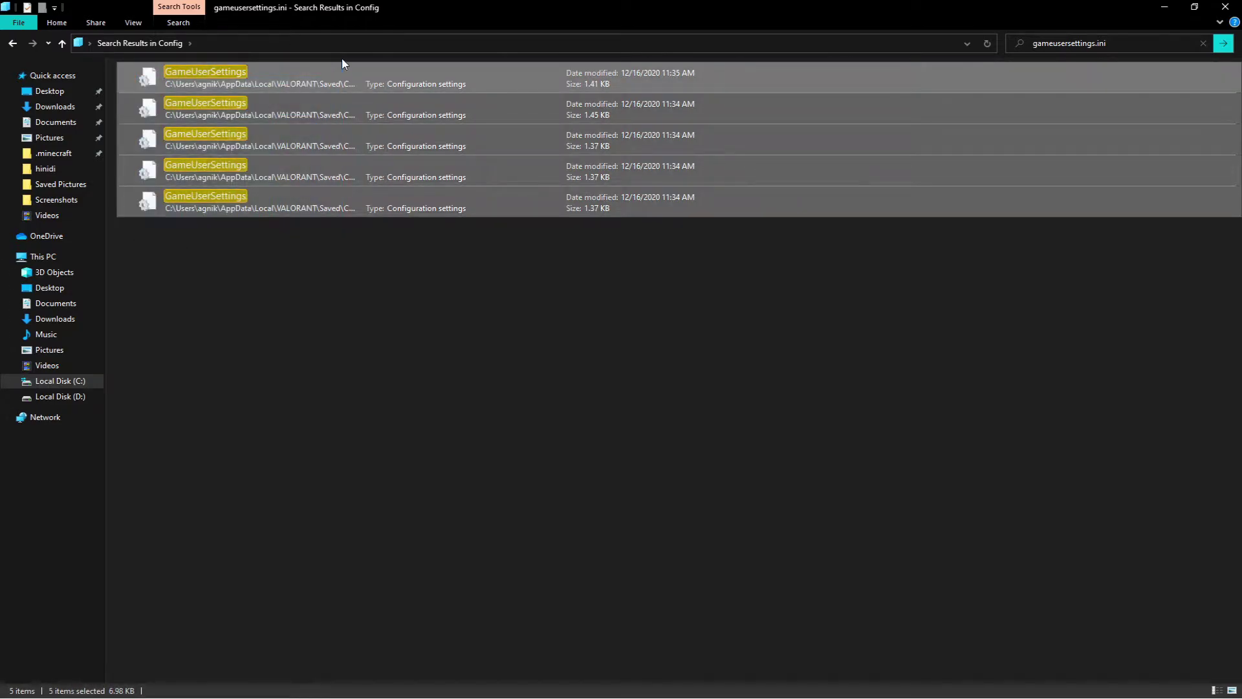
{"action": "right_click", "coordinate": [349, 82]}
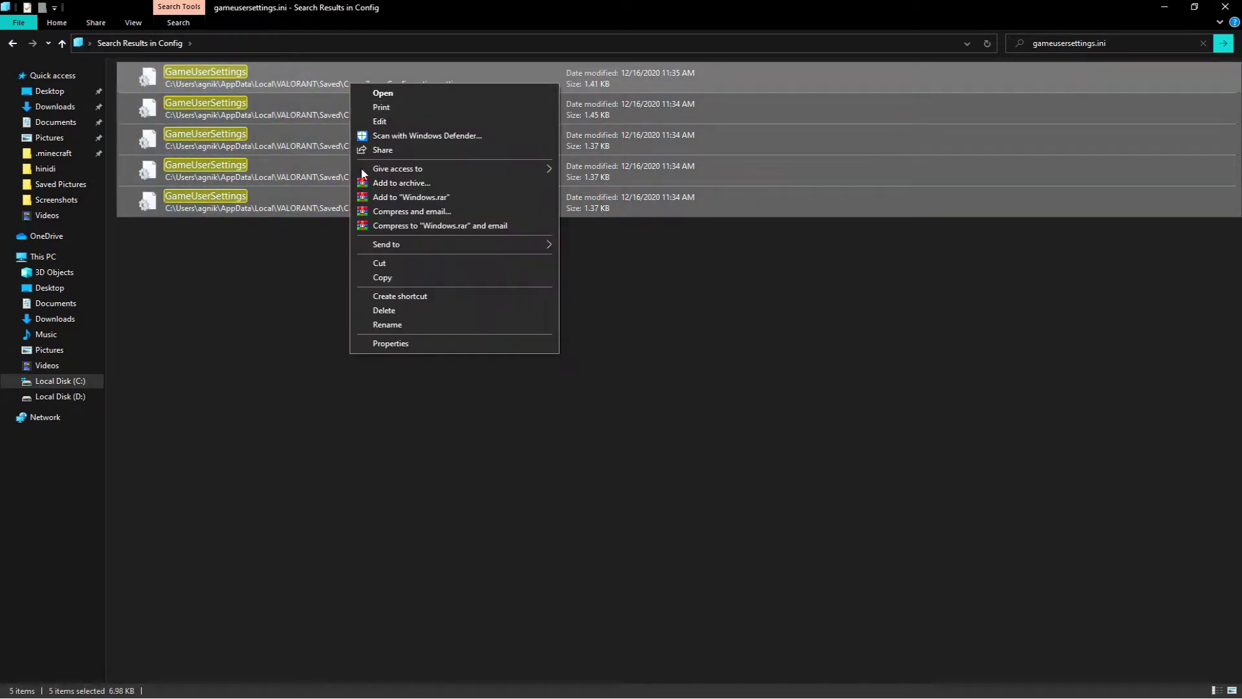
{"action": "left_click", "coordinate": [387, 343]}
{"action": "left_click", "coordinate": [422, 244]}
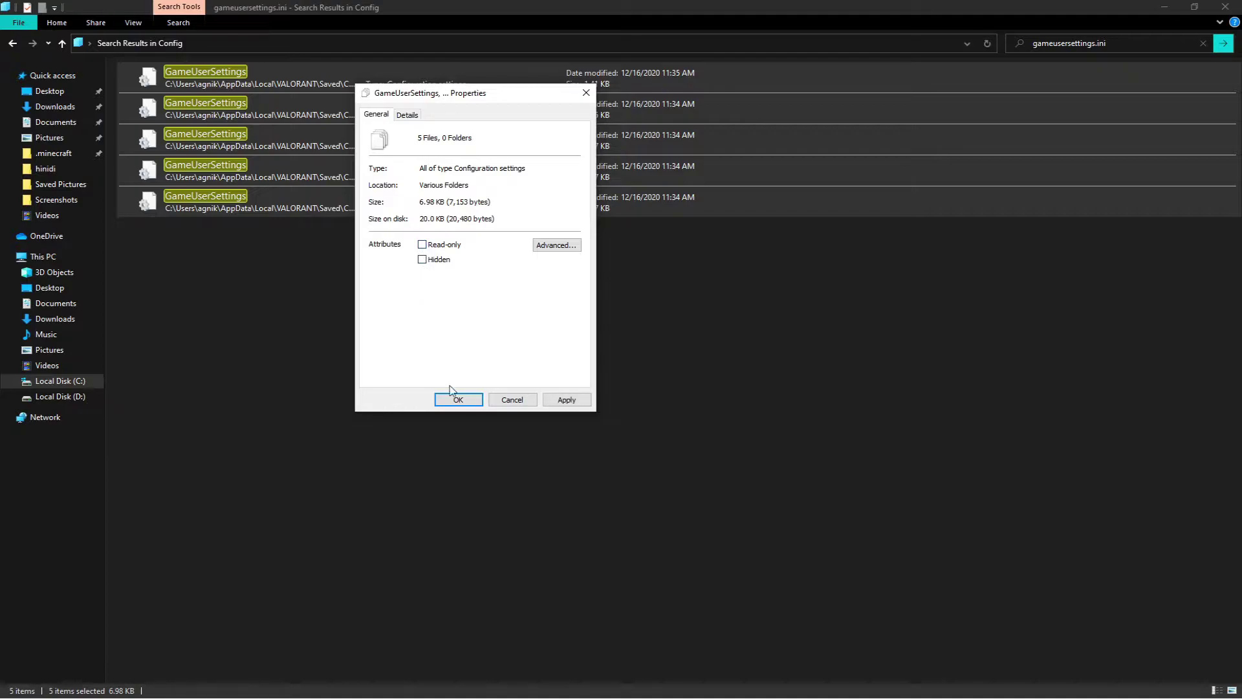
{"action": "left_click", "coordinate": [458, 400]}
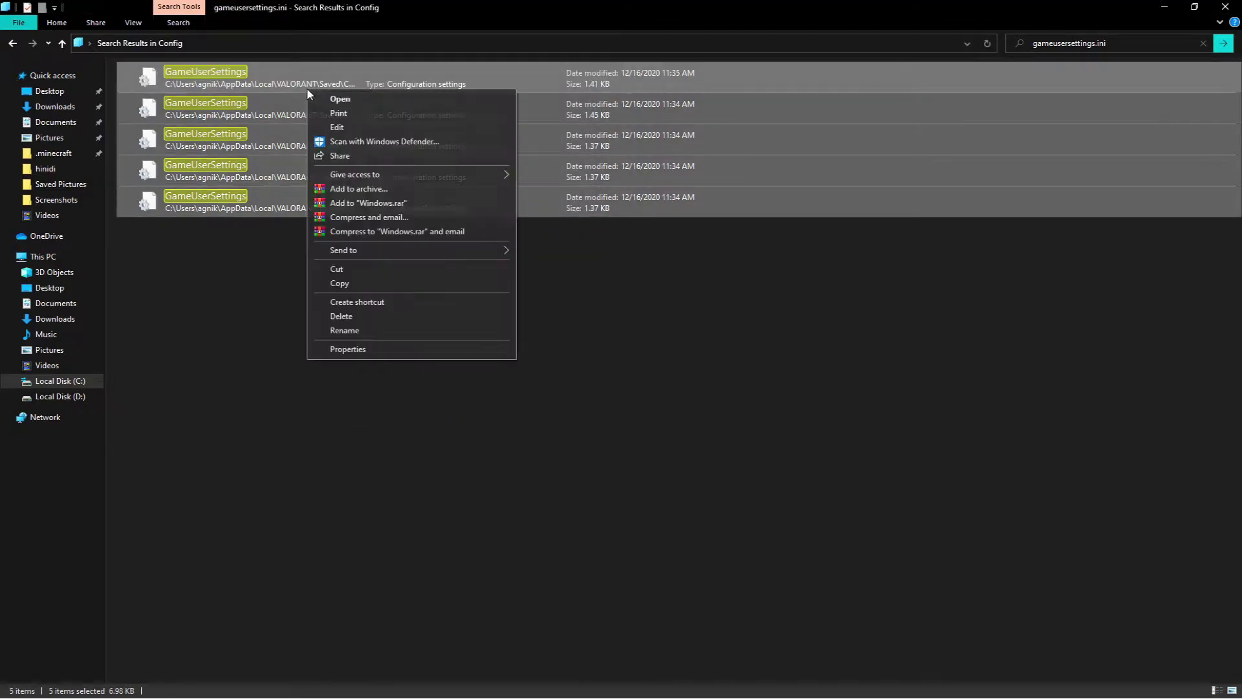
- Open the selected GameUserSettings files in Notepad, review their resolution and quality values, and close them
{"action": "left_click", "coordinate": [337, 127]}
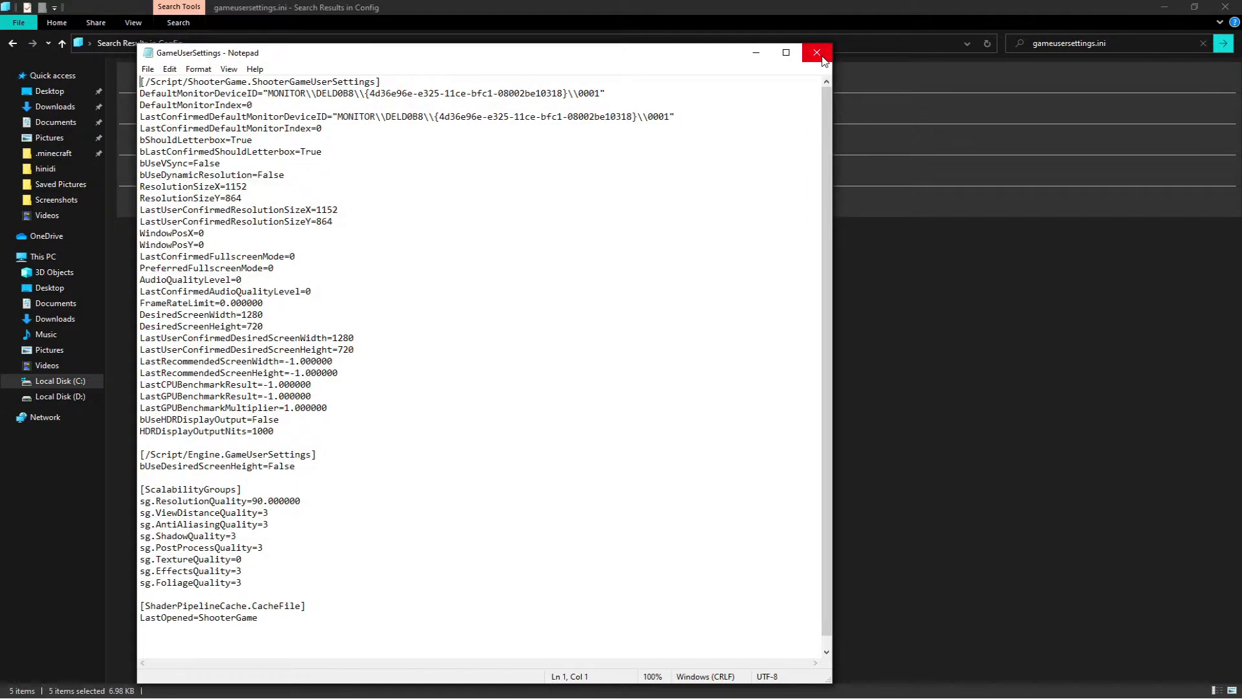
{"action": "left_click", "coordinate": [822, 58]}
{"action": "left_click", "coordinate": [821, 58]}
{"action": "left_click", "coordinate": [821, 58]}
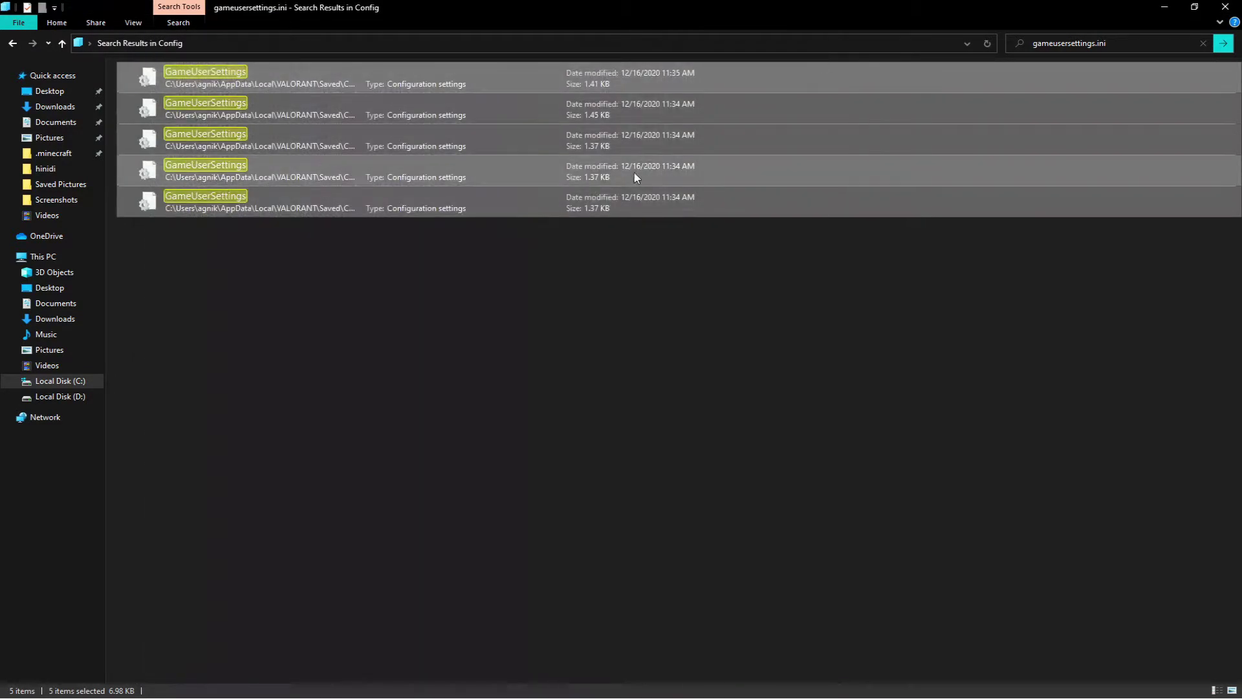
- Set the Read-only attribute on all the GameUserSettings files and apply it
{"action": "right_click", "coordinate": [341, 214]}
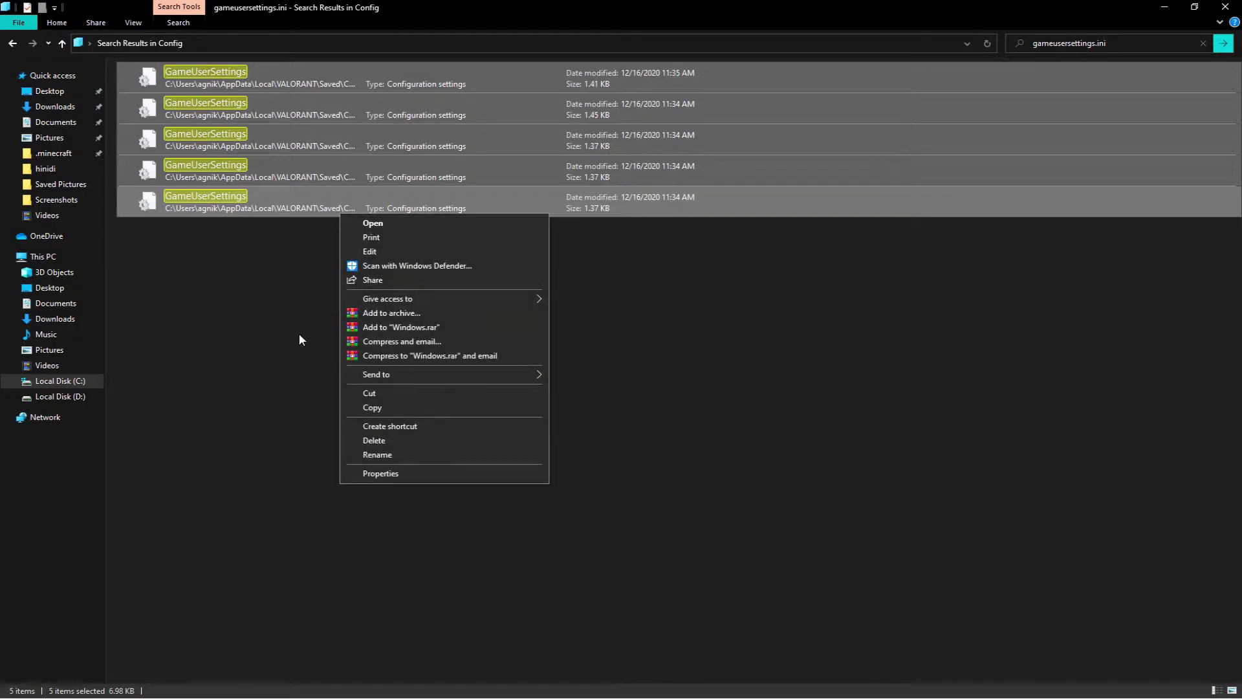
{"action": "left_click", "coordinate": [367, 474]}
{"action": "left_click", "coordinate": [412, 375]}
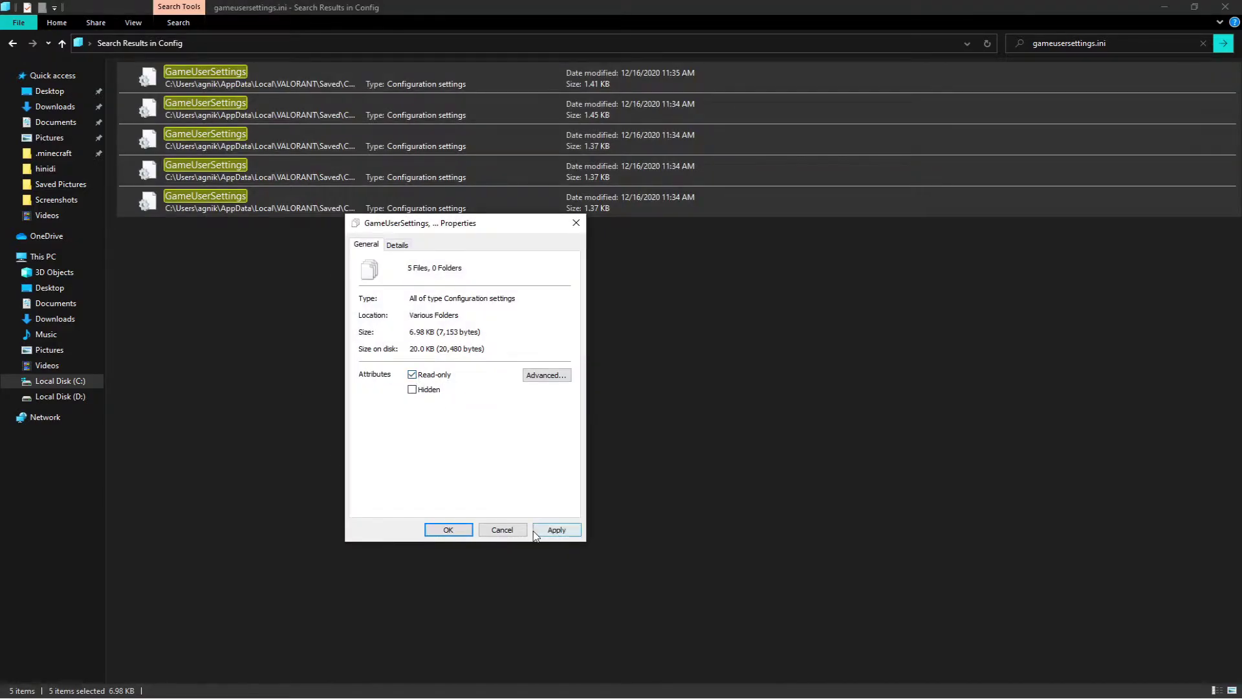
{"action": "left_click", "coordinate": [556, 529]}
{"action": "left_click", "coordinate": [447, 529]}
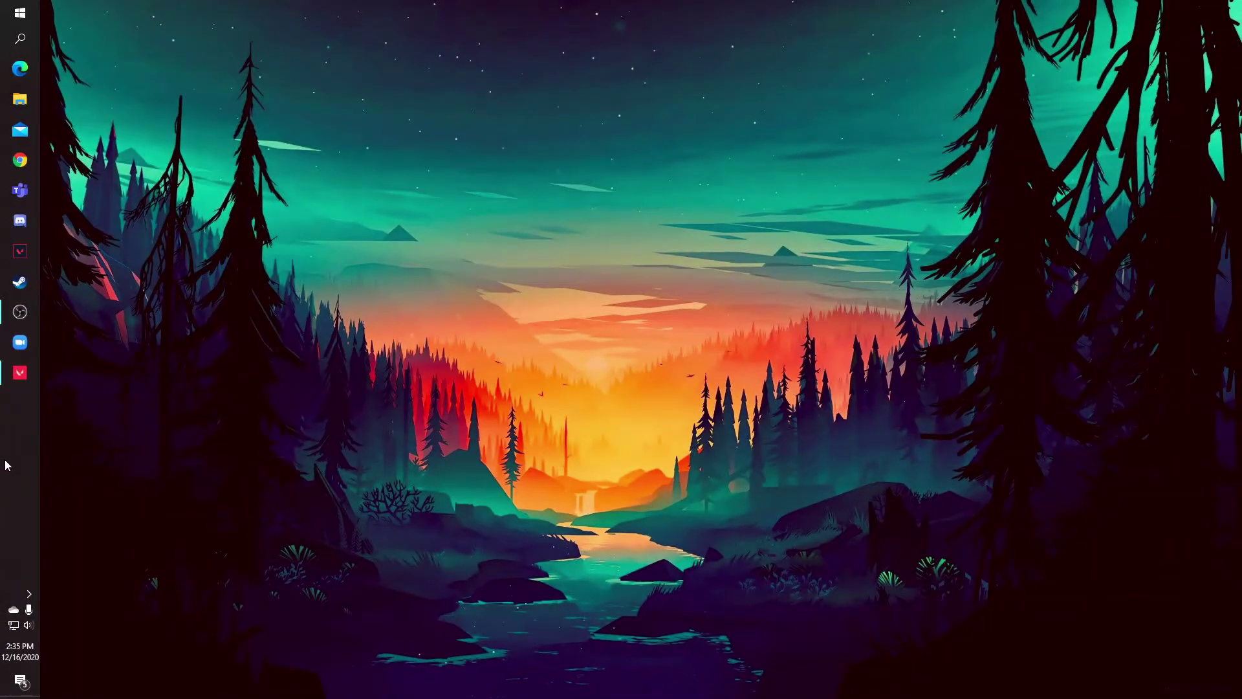
- With VALORANT running, open Task Manager and show the detailed process list
{"action": "mouse_move", "coordinate": [22, 379]}
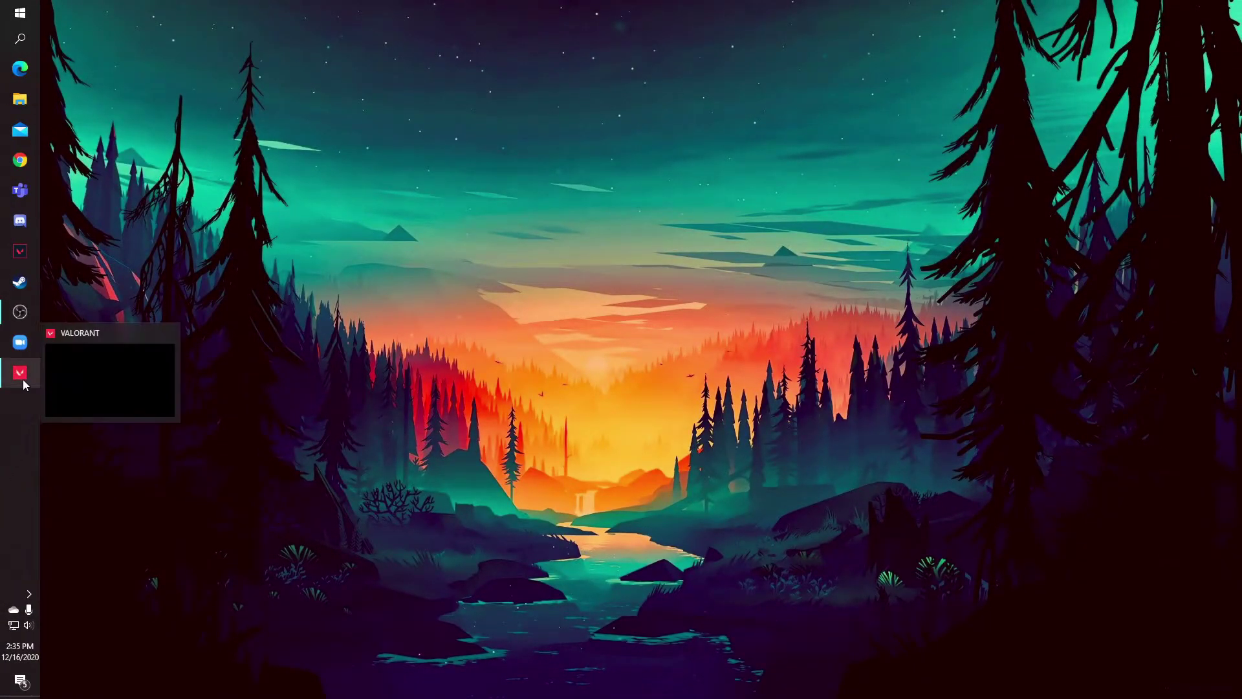
{"action": "right_click", "coordinate": [22, 422]}
{"action": "left_click", "coordinate": [84, 364]}
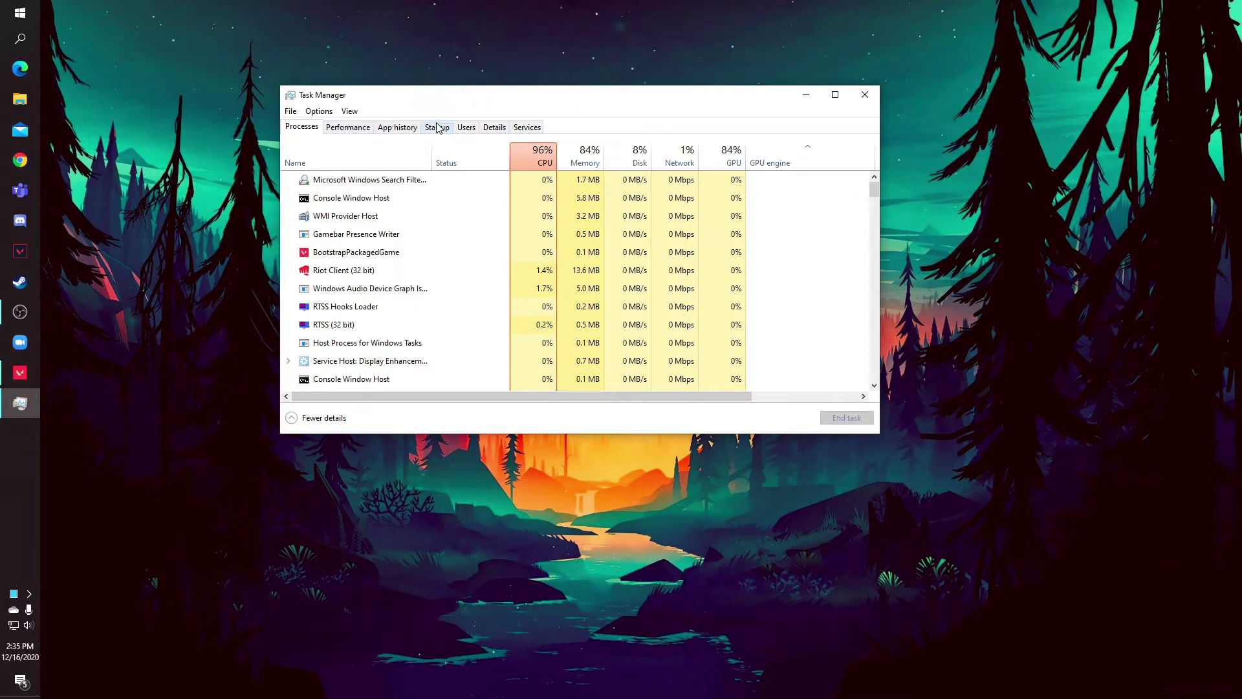
{"action": "left_click", "coordinate": [492, 127]}
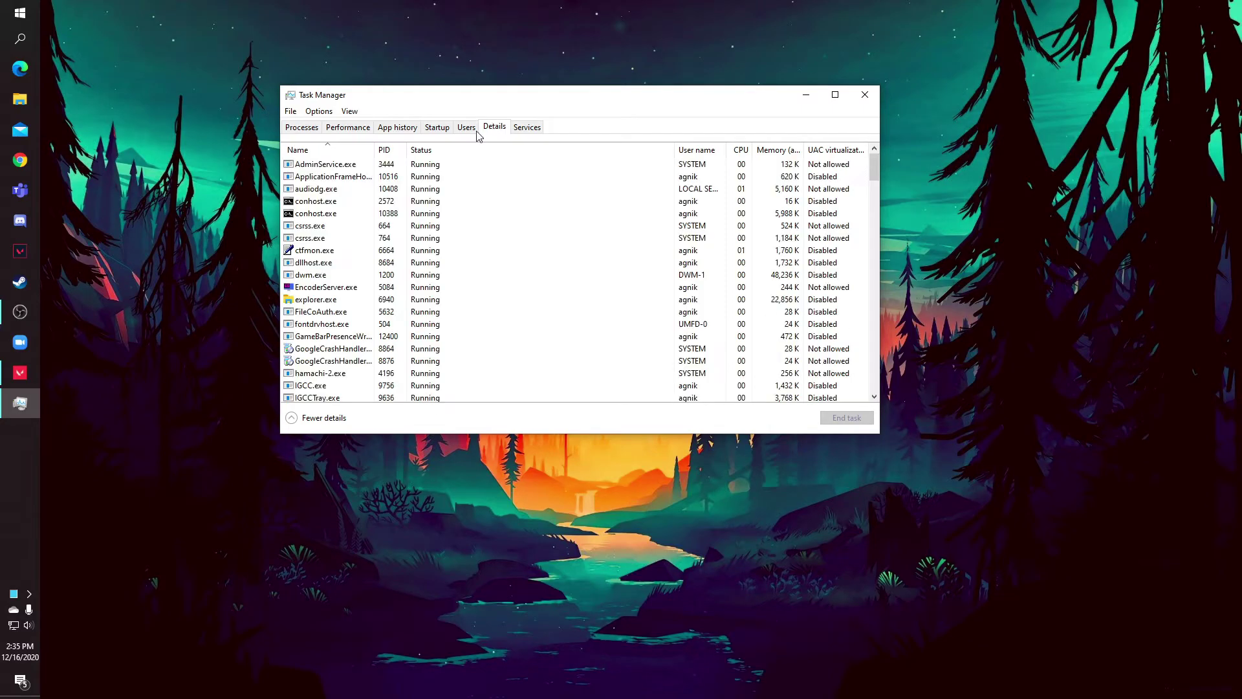
- Change the priority of the VALORANT-Win64-Shipping.exe process and confirm the change
{"action": "scroll", "coordinate": [325, 313], "scroll_direction": "down", "scroll_amount": 7}
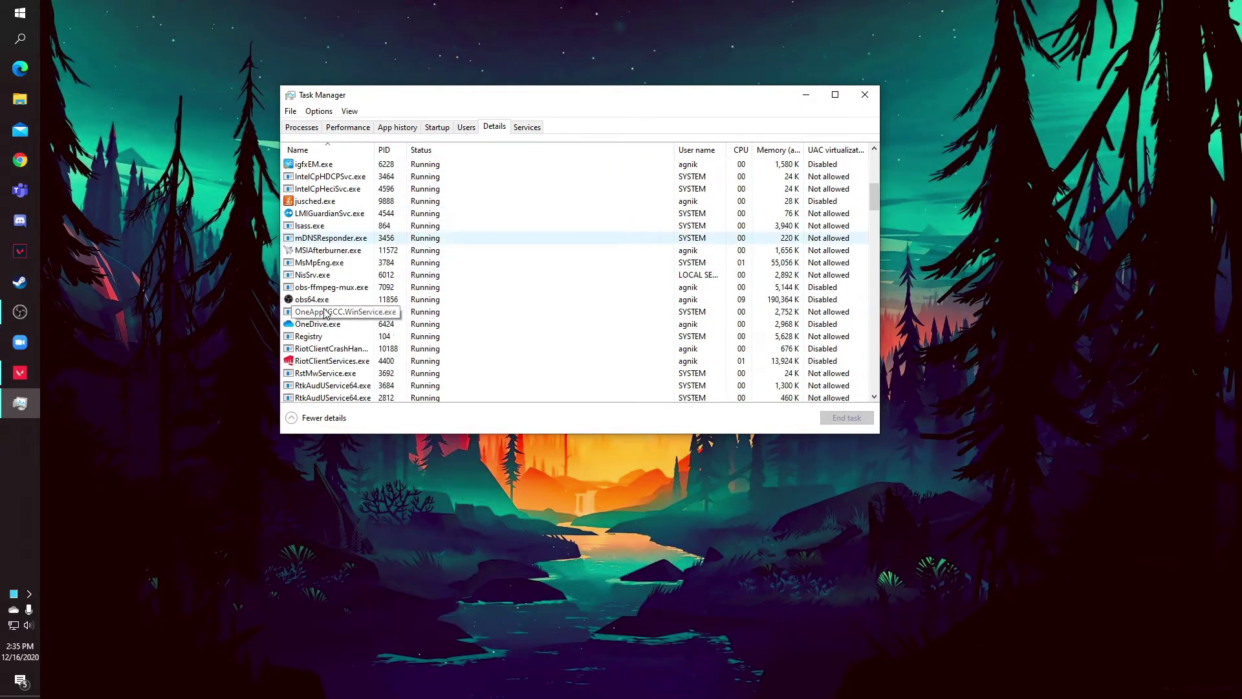
{"action": "scroll", "coordinate": [323, 317], "scroll_direction": "down", "scroll_amount": 8}
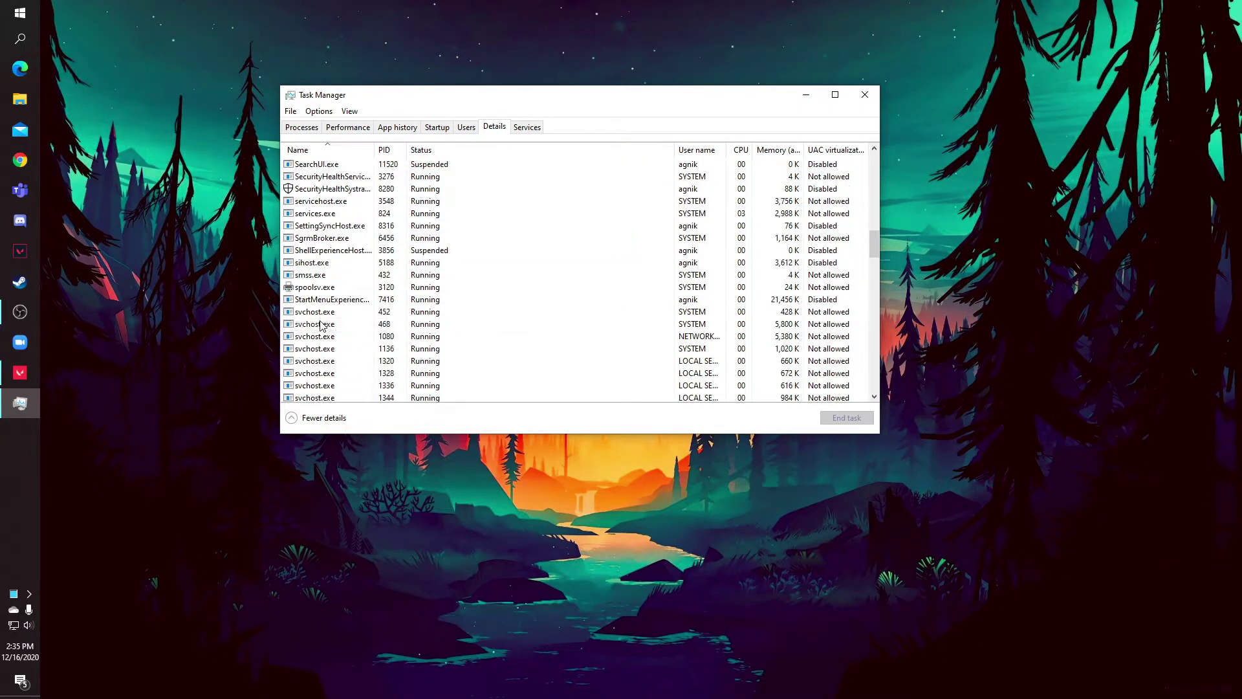
{"action": "scroll", "coordinate": [322, 325], "scroll_direction": "down", "scroll_amount": 9}
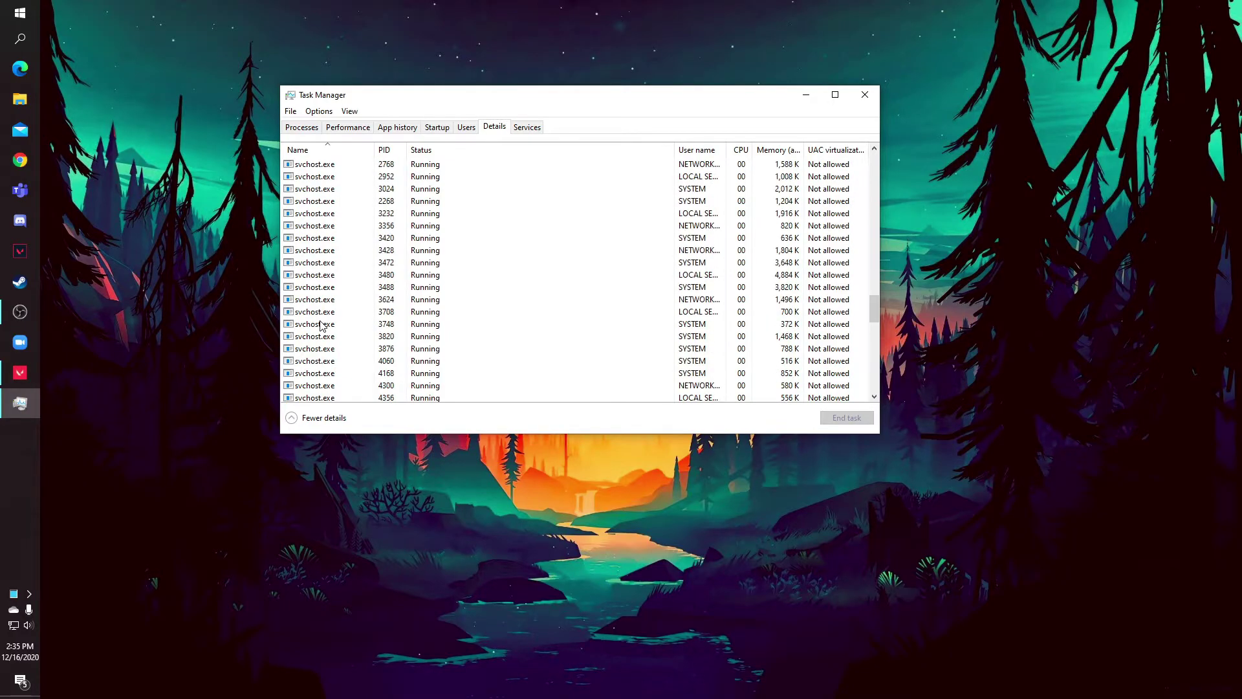
{"action": "scroll", "coordinate": [321, 325], "scroll_direction": "down", "scroll_amount": 10}
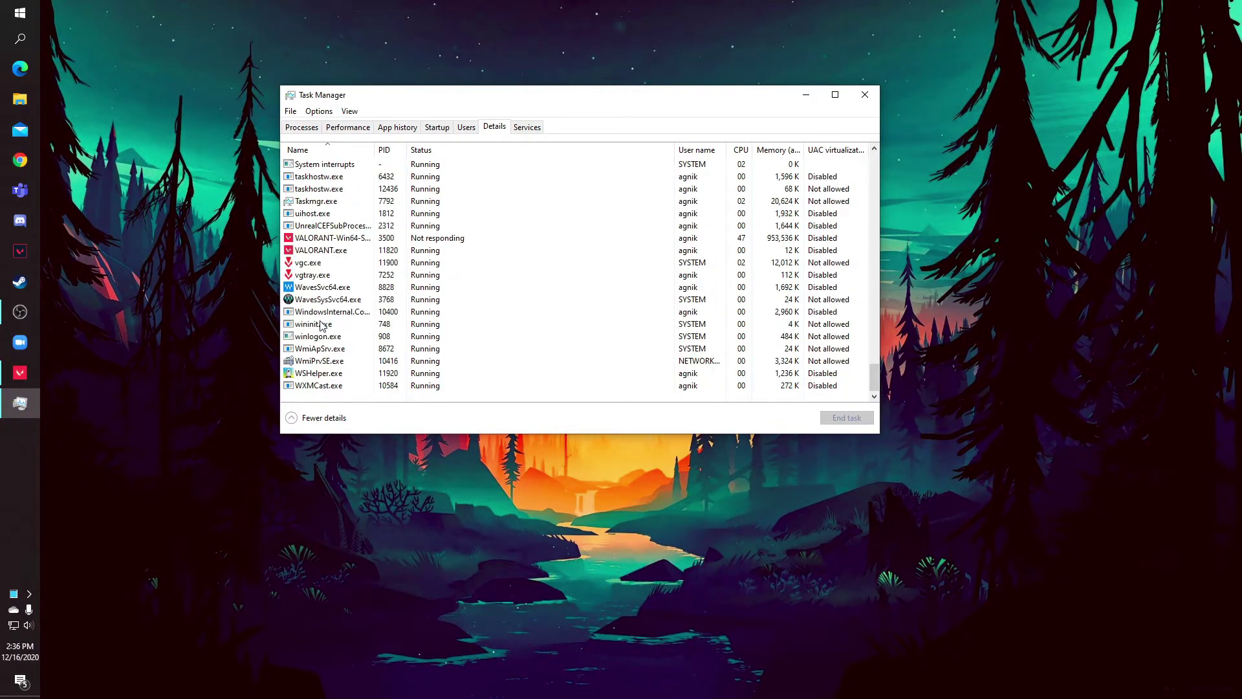
{"action": "right_click", "coordinate": [365, 240]}
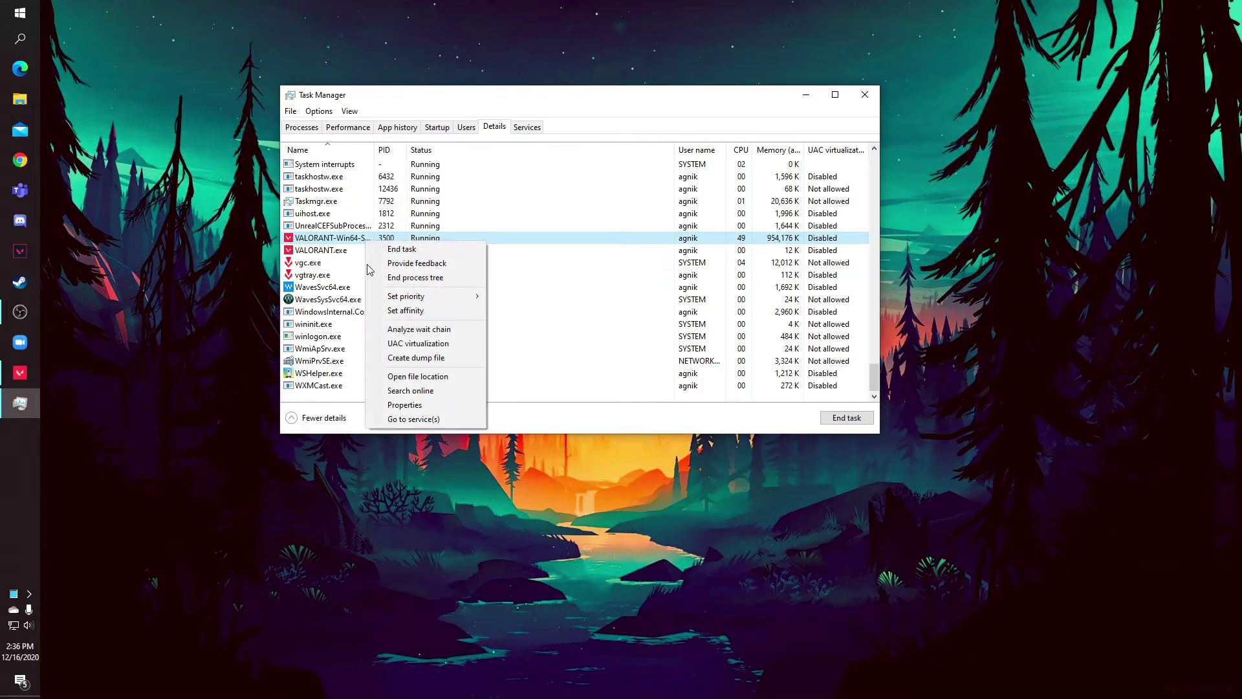
{"action": "mouse_move", "coordinate": [440, 296]}
{"action": "left_click", "coordinate": [504, 298]}
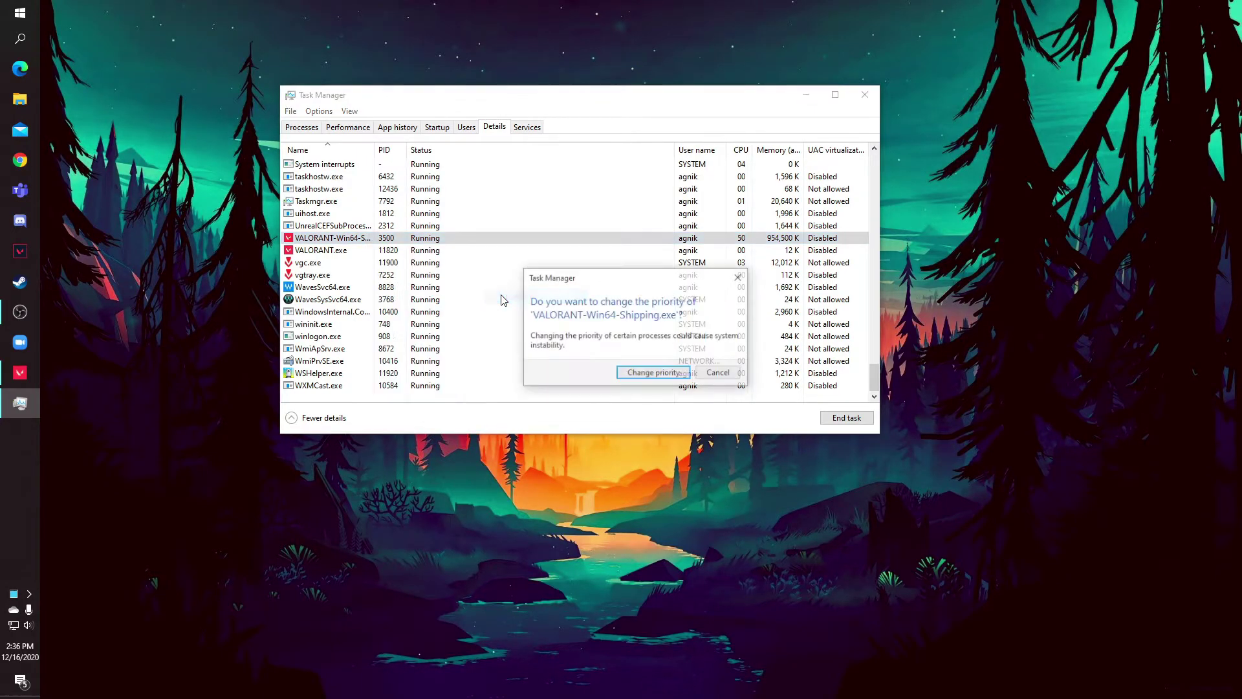
{"action": "left_click", "coordinate": [647, 373]}
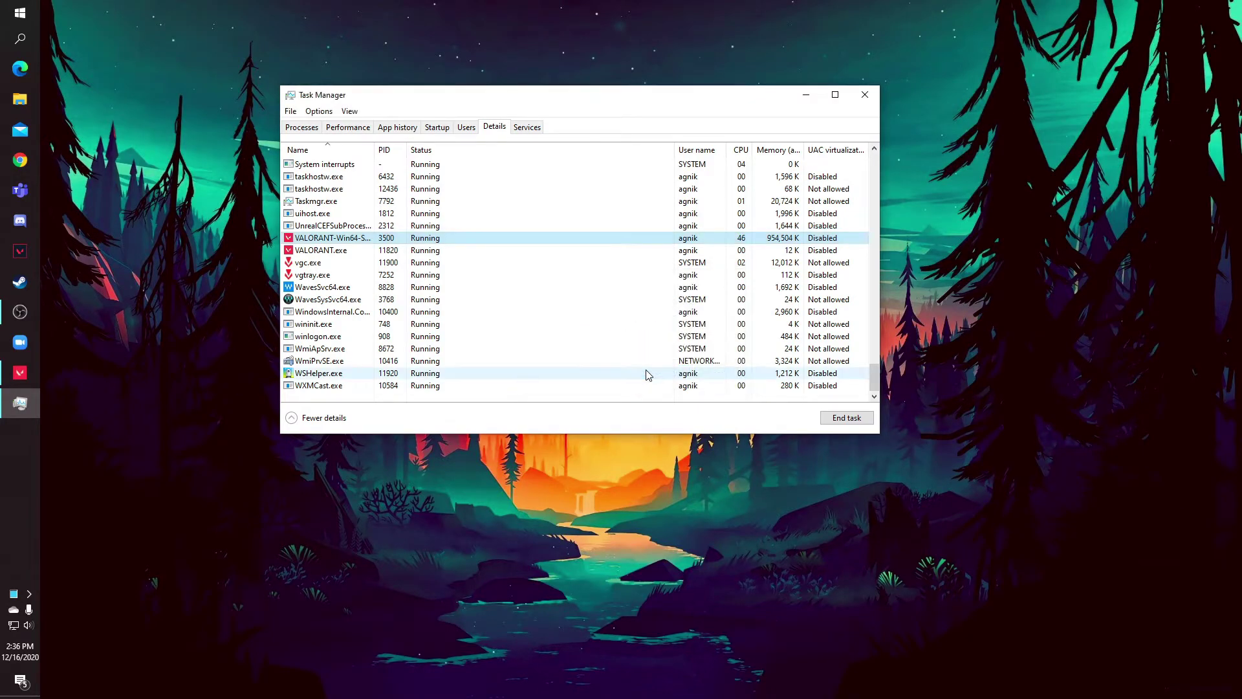